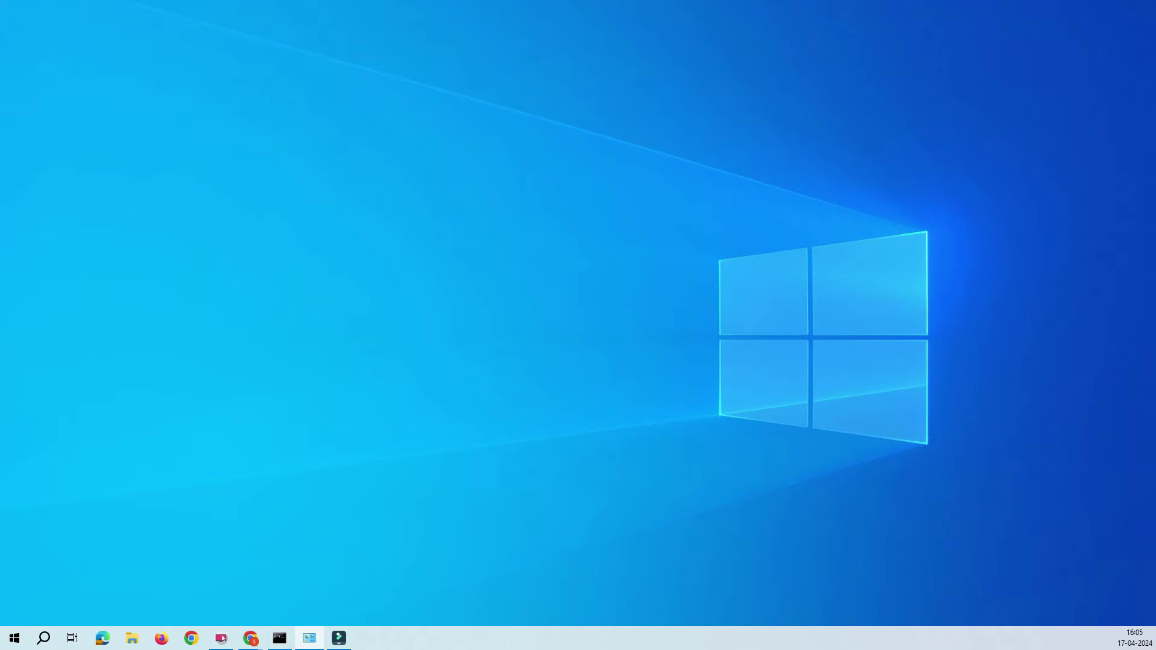
- Open the Ethernet connection's properties from the Network Connections window
click(310, 638)
drag(640, 150, 640, 120)
right_click(418, 193)
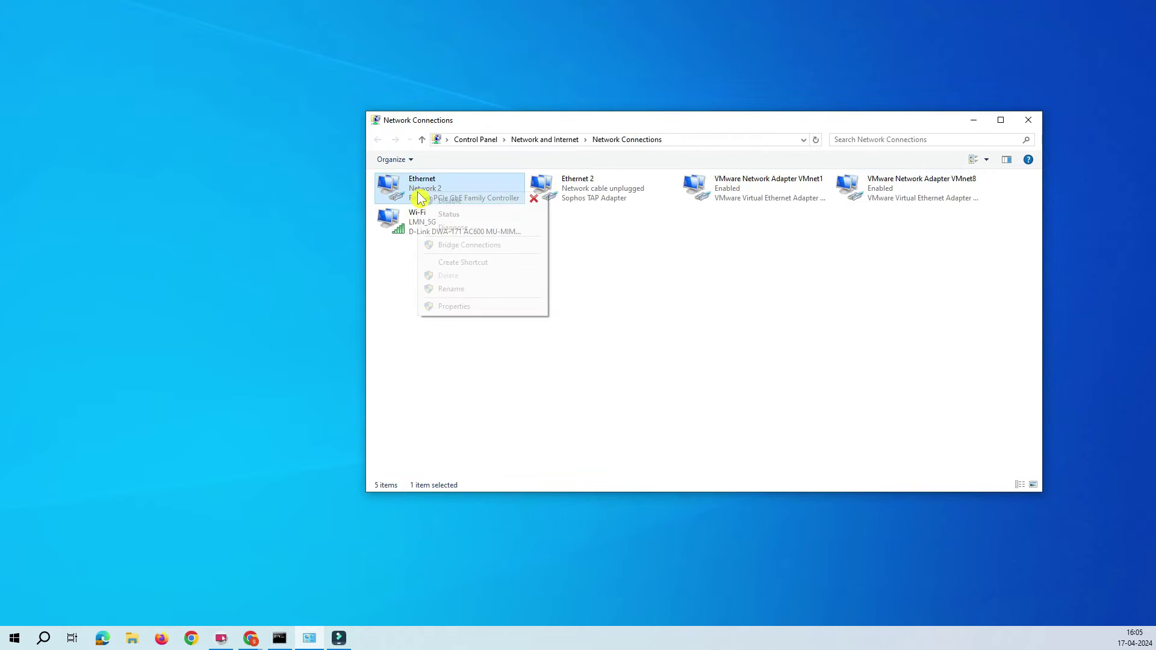
click(455, 307)
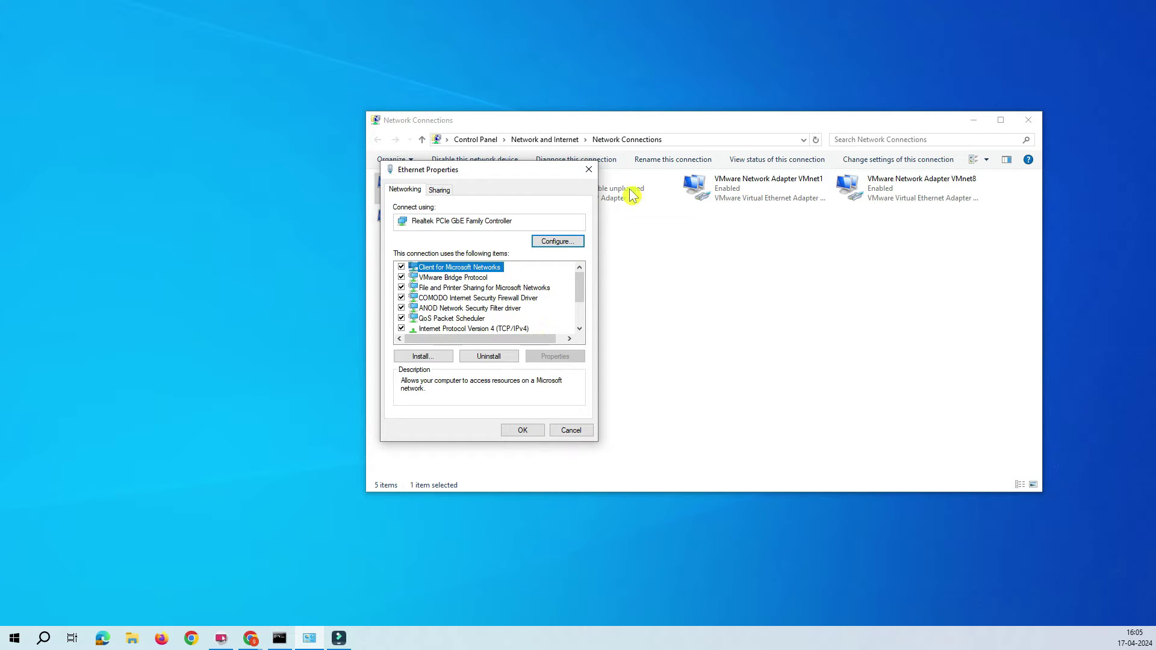
click(587, 170)
right_click(437, 193)
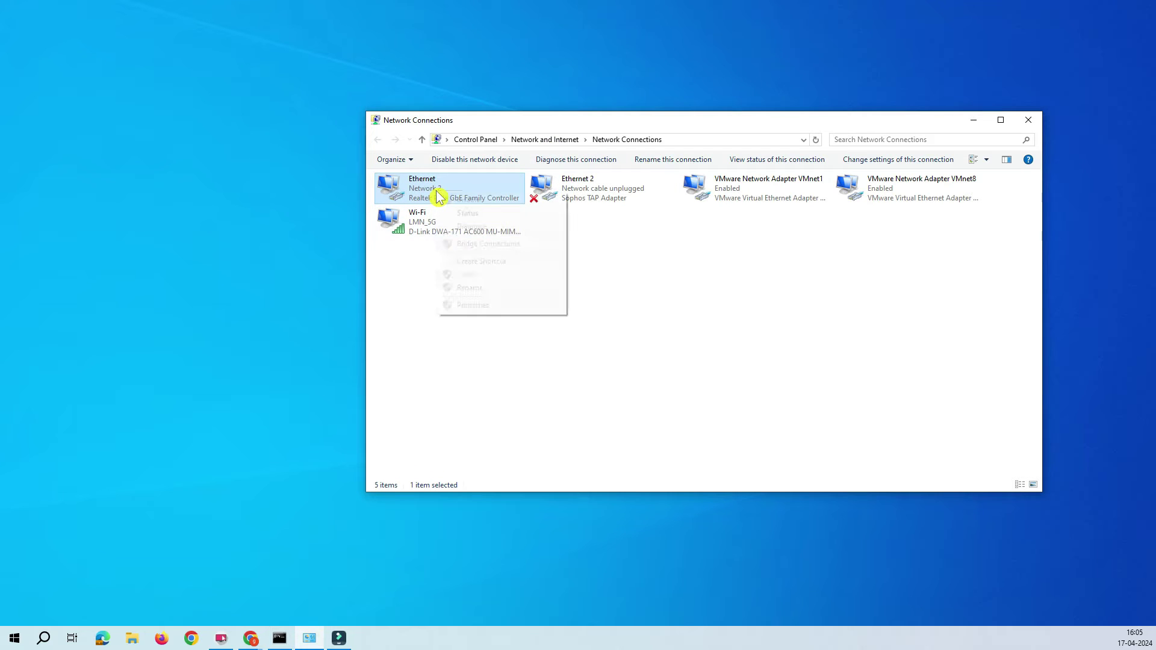
click(475, 305)
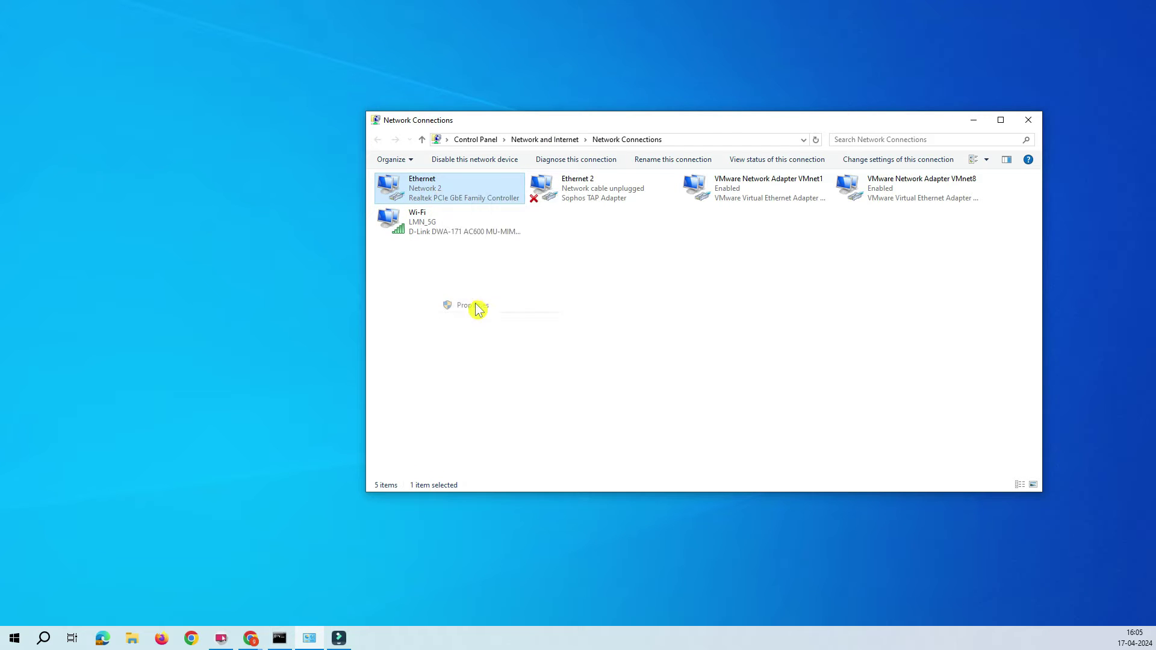
- Set IPv4 to static 192.168.20.25 with mask 255.255.255.0 and view advanced TCP/IP settings
click(516, 328)
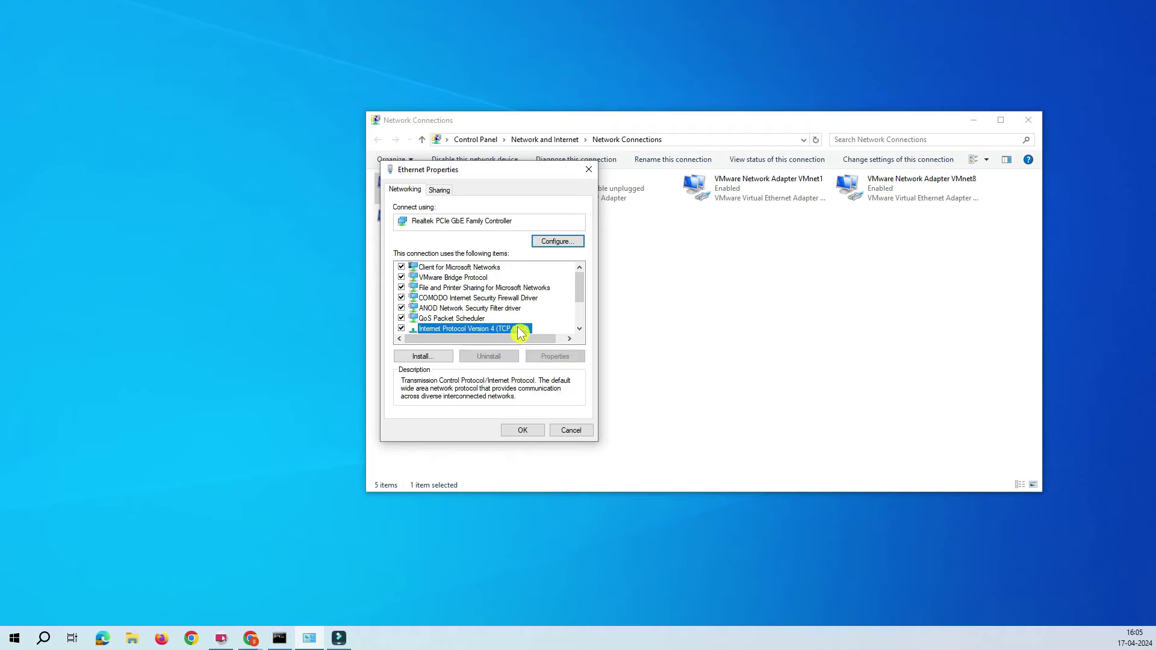
click(565, 356)
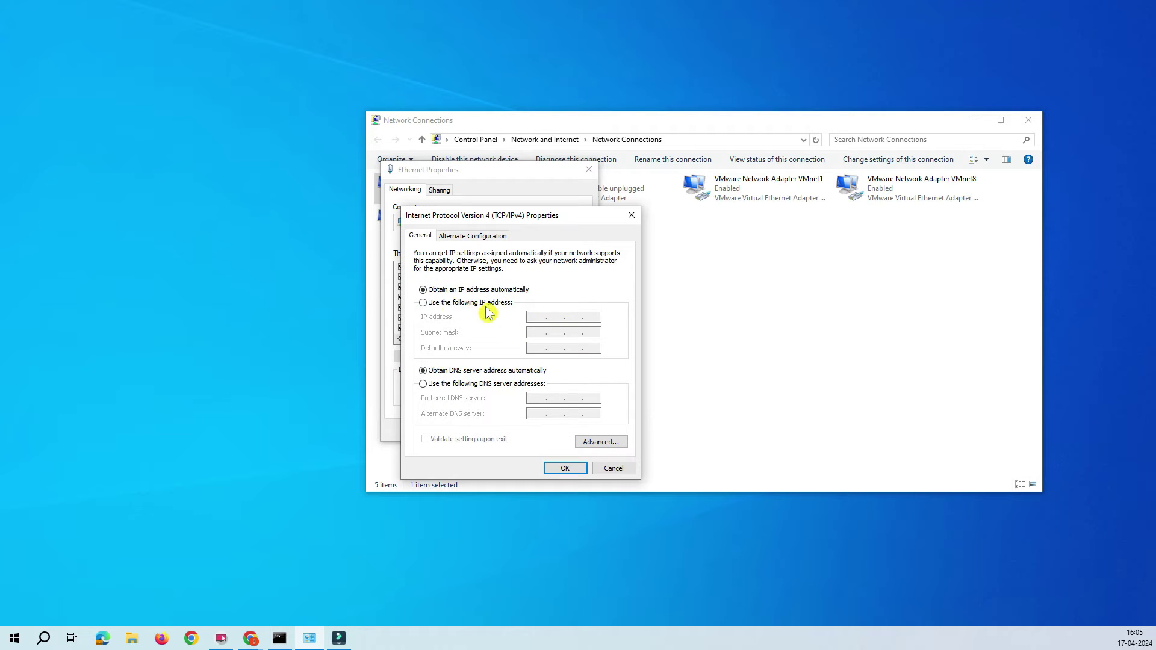
click(453, 303)
click(533, 318)
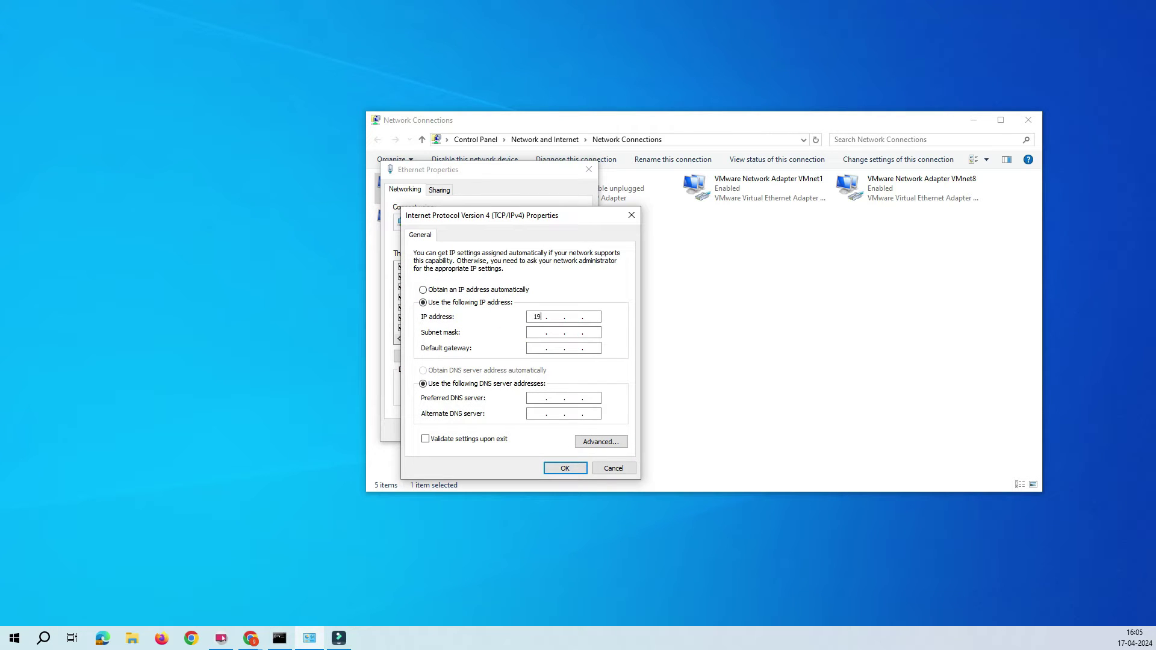
text(192 . 168 . 20 . 25)
click(529, 334)
click(542, 331)
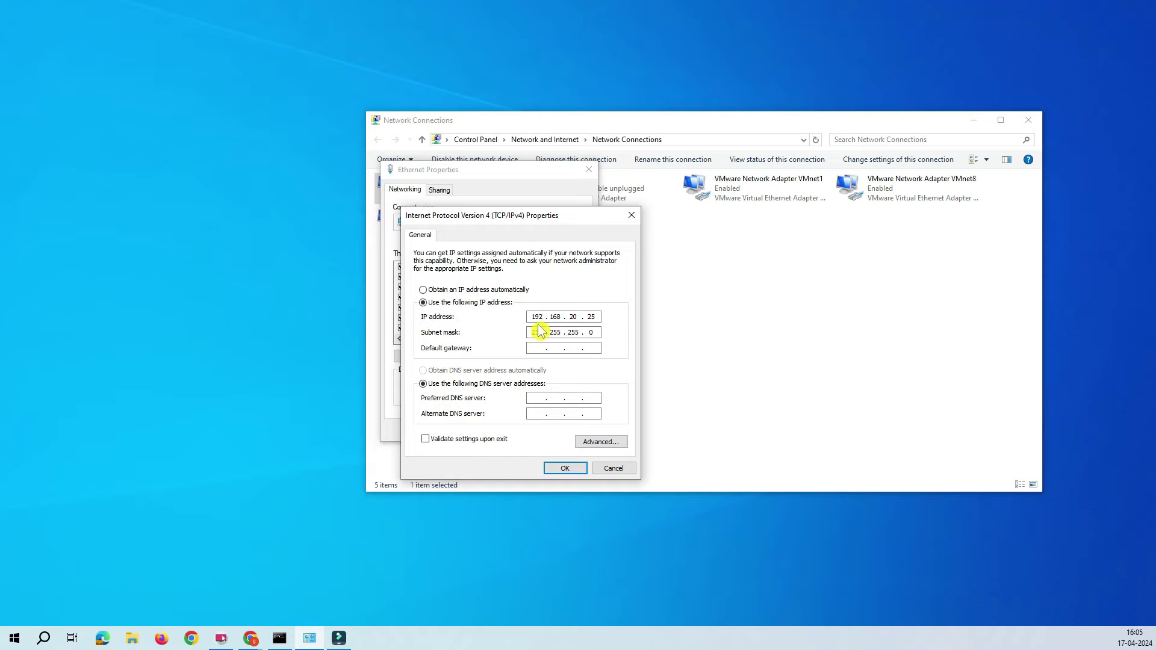
click(602, 443)
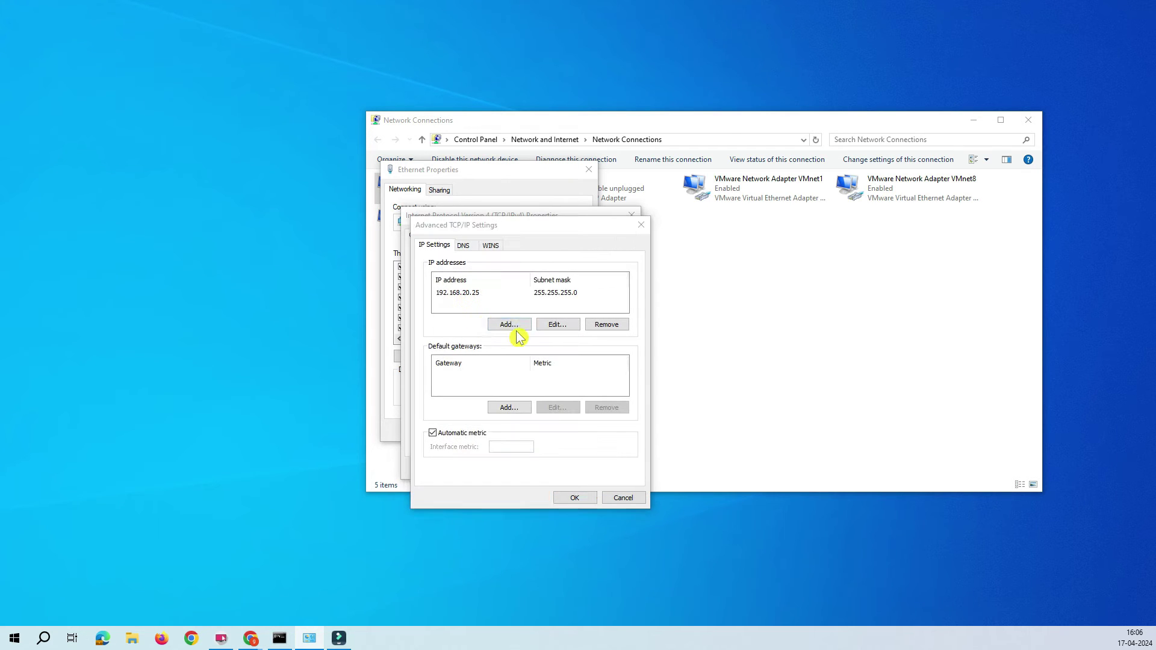
- Add a second IP address 192.168.0.2 with mask 255.255.255.0 to the address list
click(510, 326)
text(192.168.)
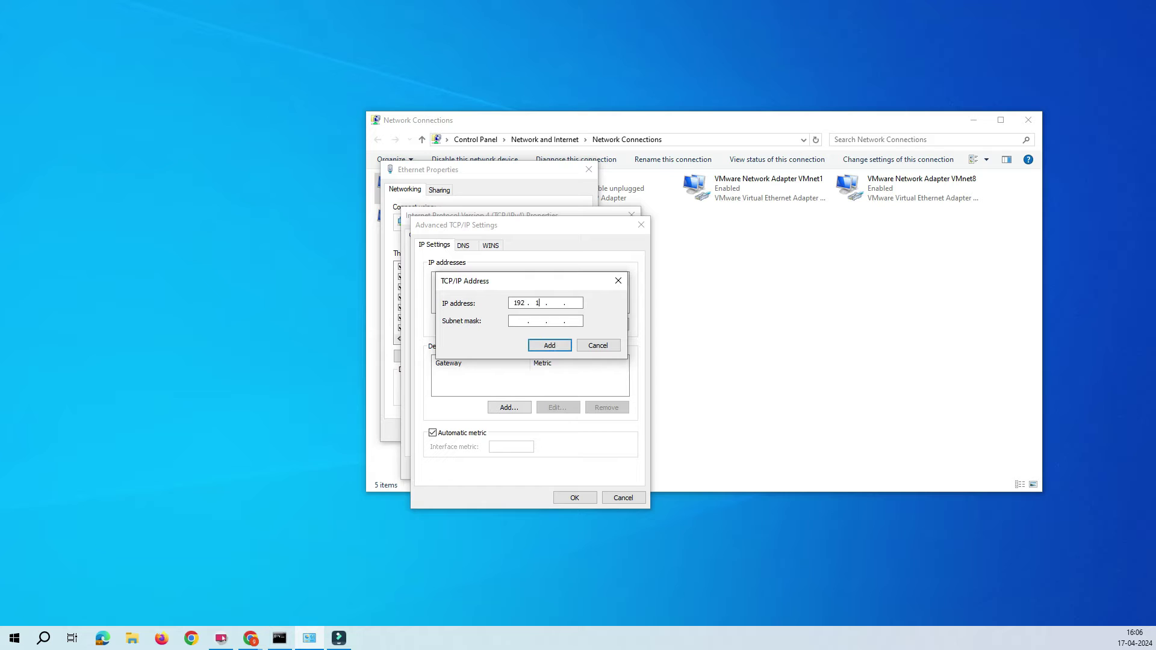
text(0)
click(568, 302)
text(2)
drag(579, 302, 549, 303)
click(579, 304)
click(539, 321)
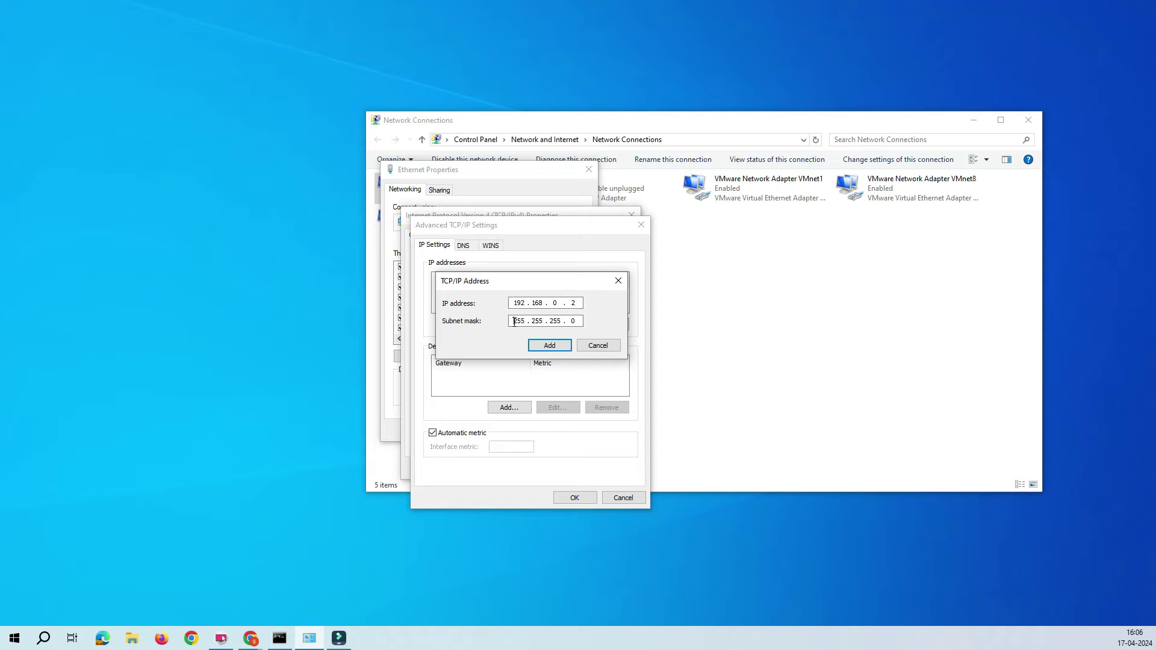
click(551, 346)
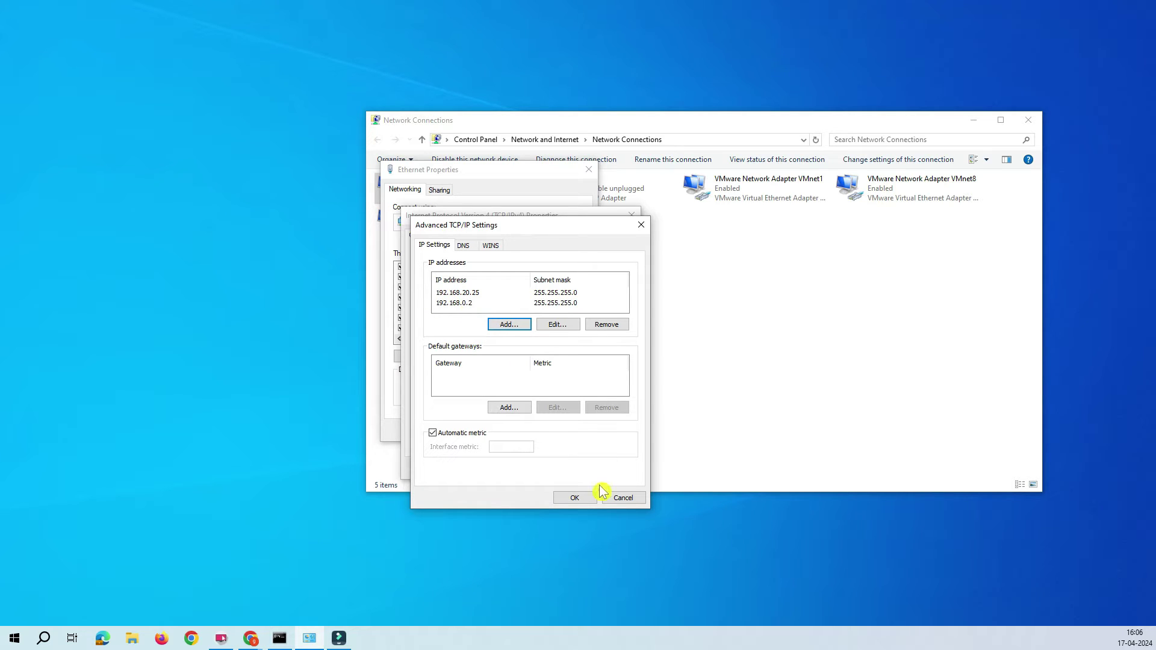
- Cancel the Advanced TCP/IP and IPv4 dialogs without saving
click(626, 503)
click(626, 503)
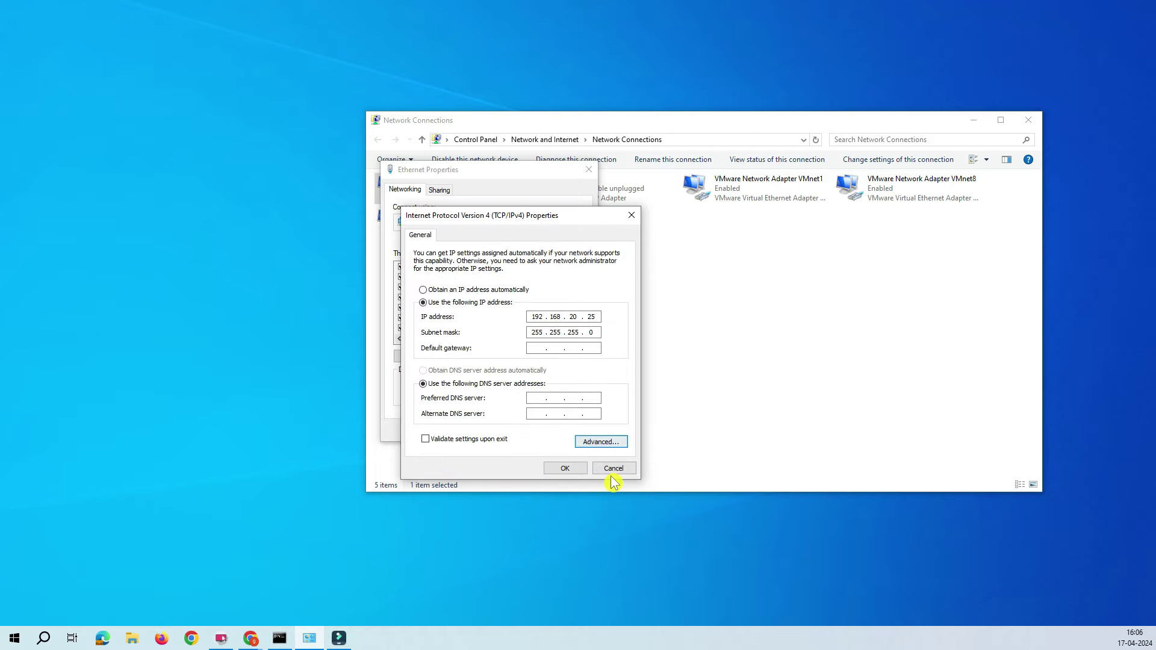
click(617, 468)
- Close the Ethernet properties and Network Connections, then switch to the incognito Chrome window
click(577, 430)
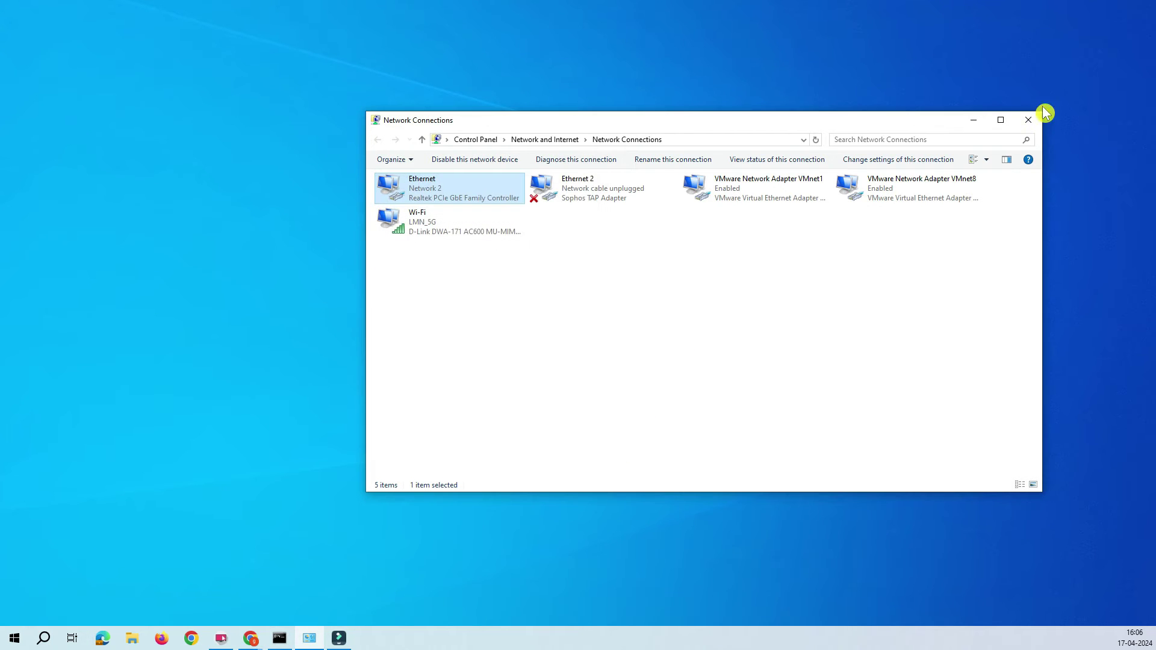
click(1025, 120)
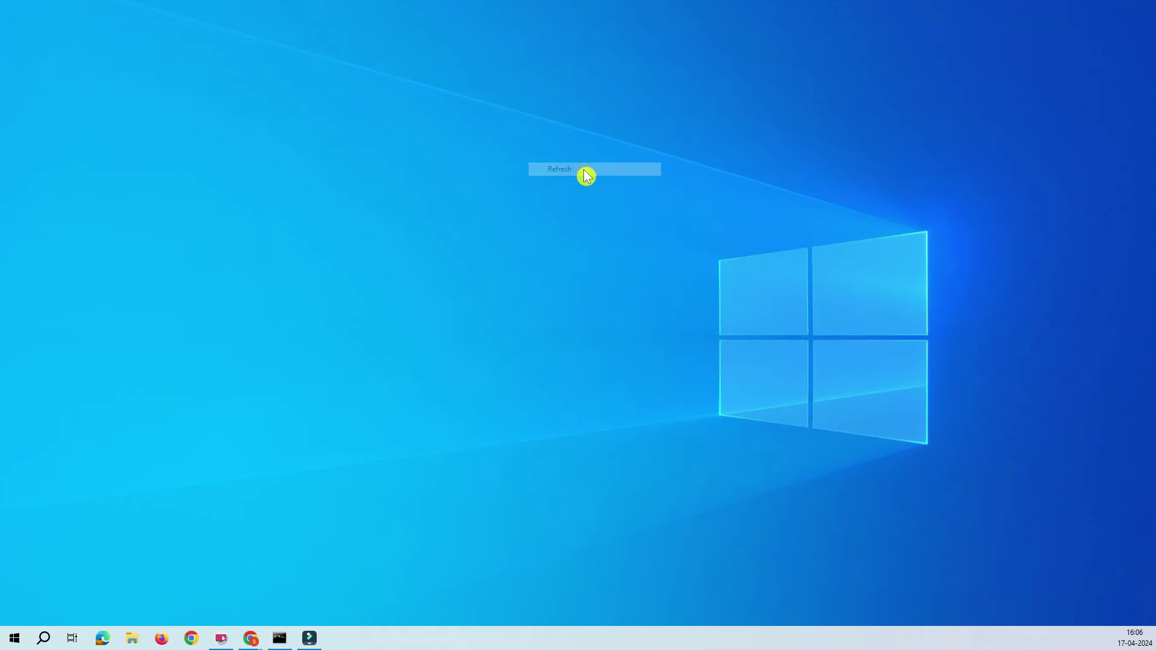
click(584, 170)
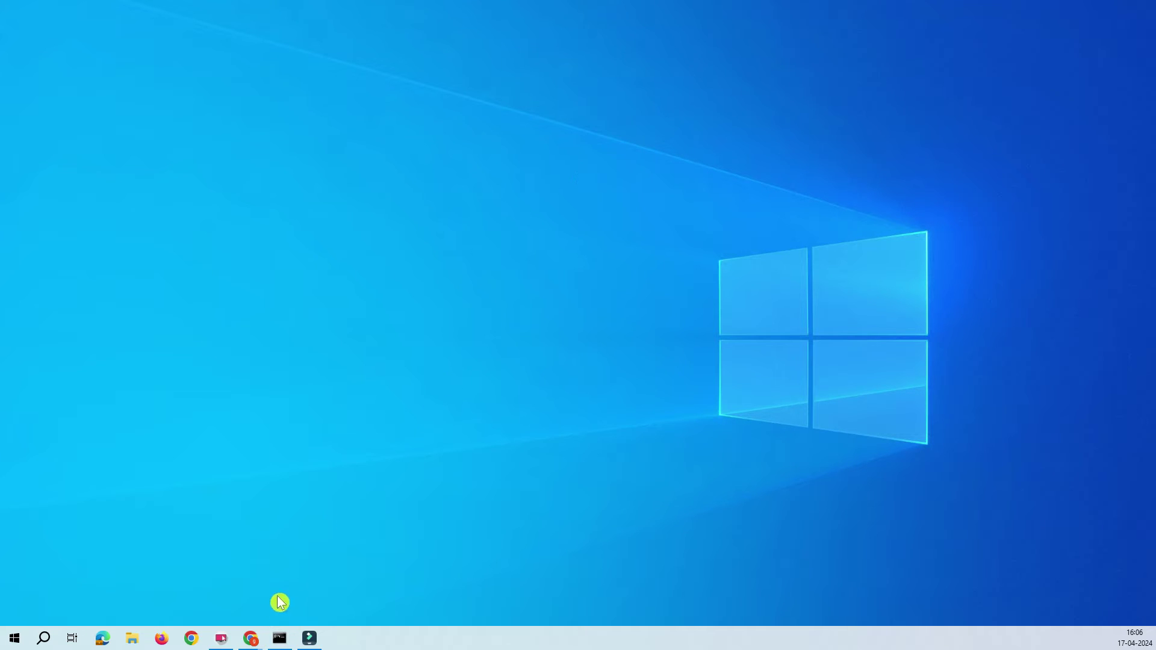
click(252, 639)
click(337, 587)
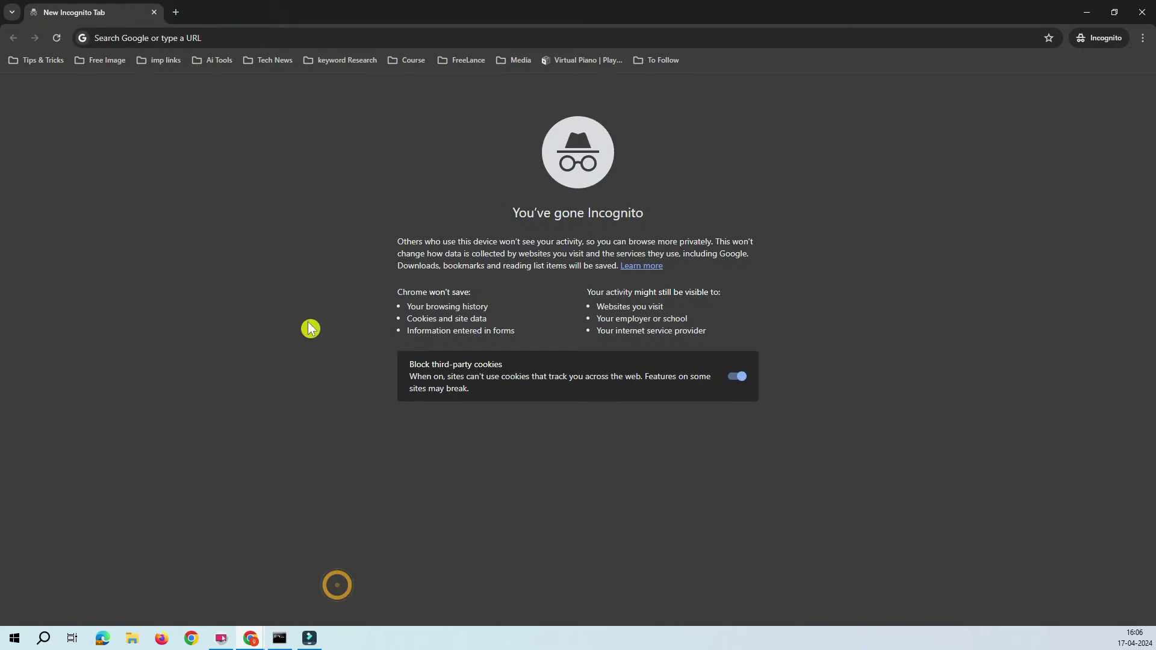
- Check the ipconfig Ethernet lines with gateway 192.168.0.1 in Command Prompt, then minimize it
click(277, 639)
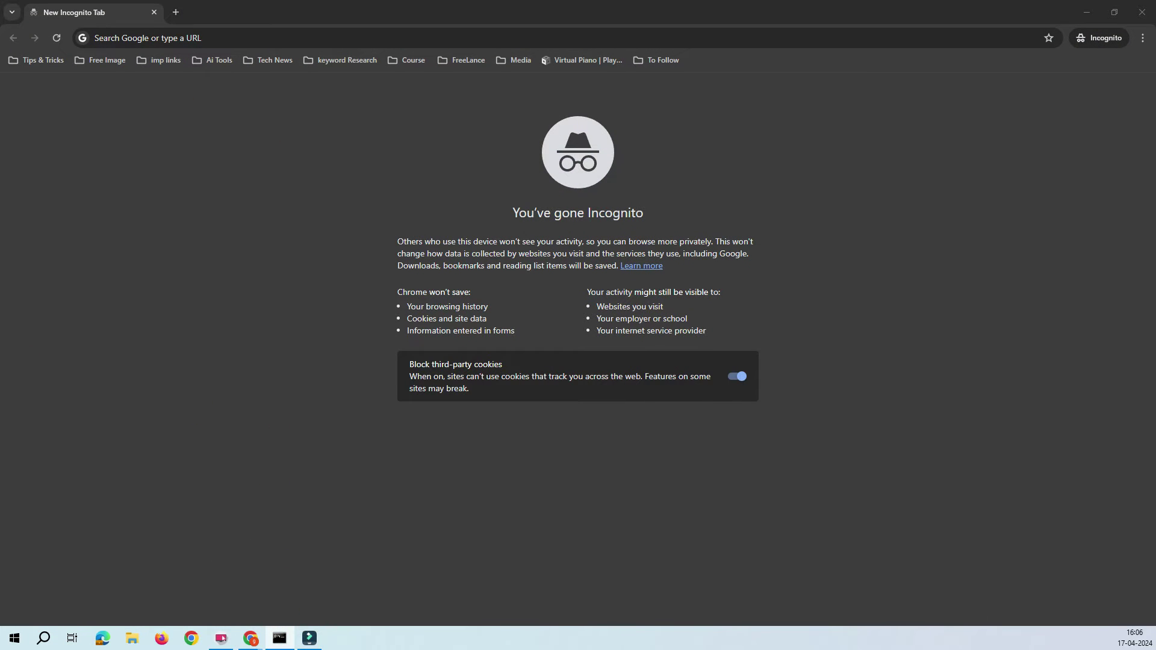
click(405, 327)
scroll(403, 331, up, 12)
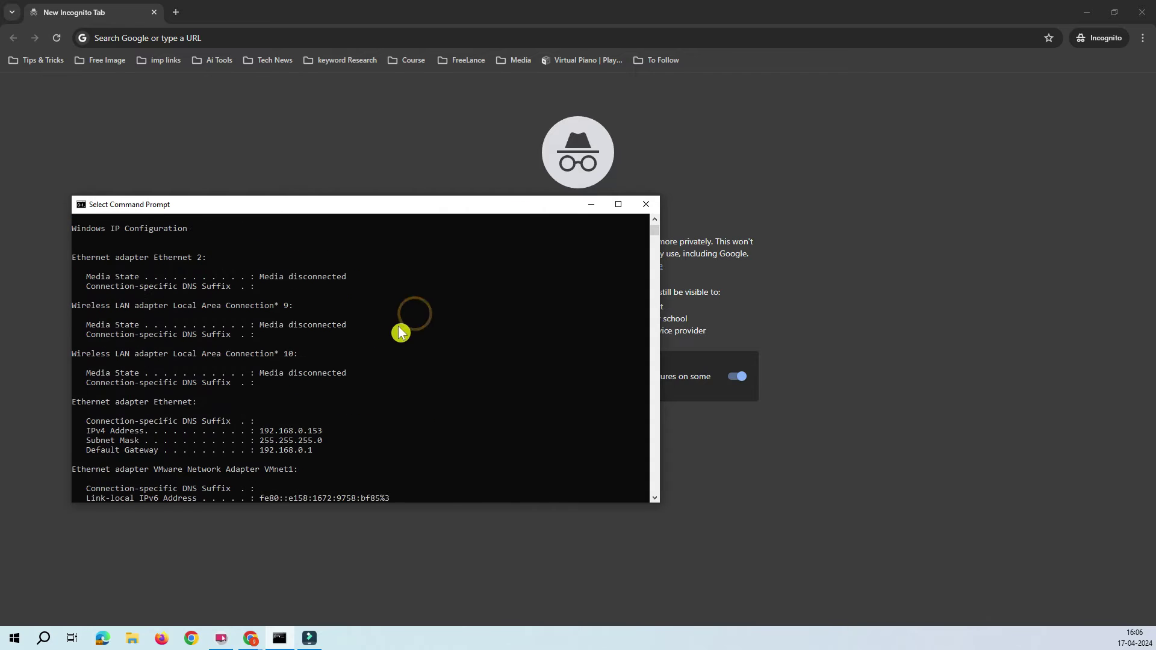
scroll(385, 355, down, 6)
drag(323, 364, 81, 315)
click(353, 392)
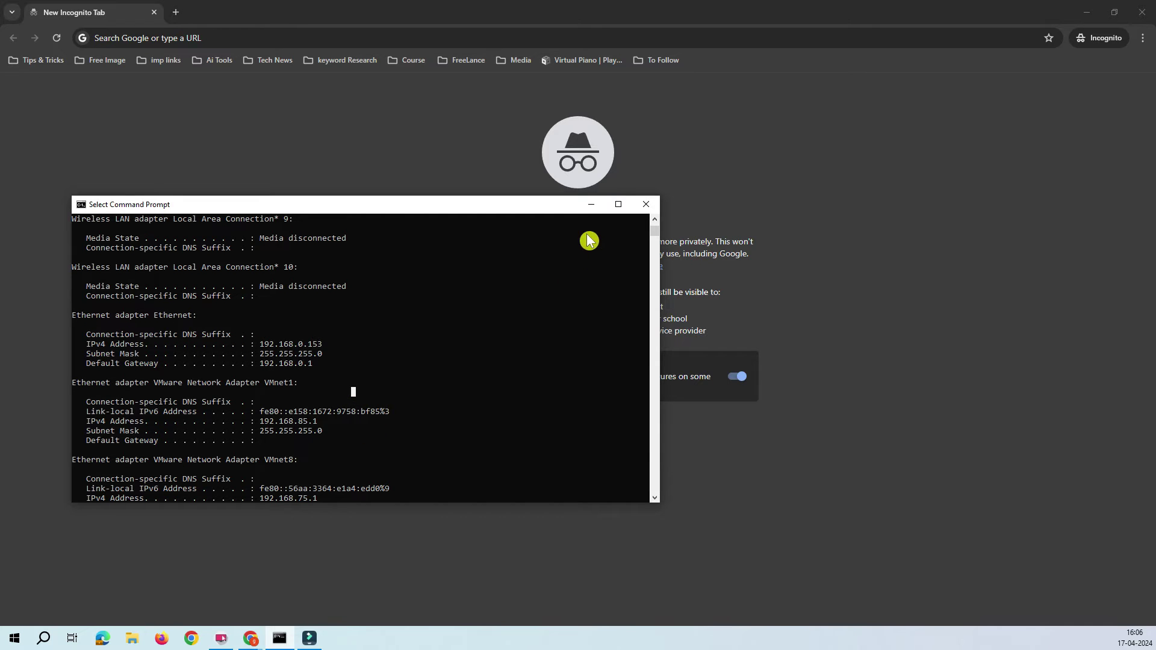
click(589, 205)
- Go to 192.168.0.1 in the browser, reach the login page, then return to the new tab
click(143, 34)
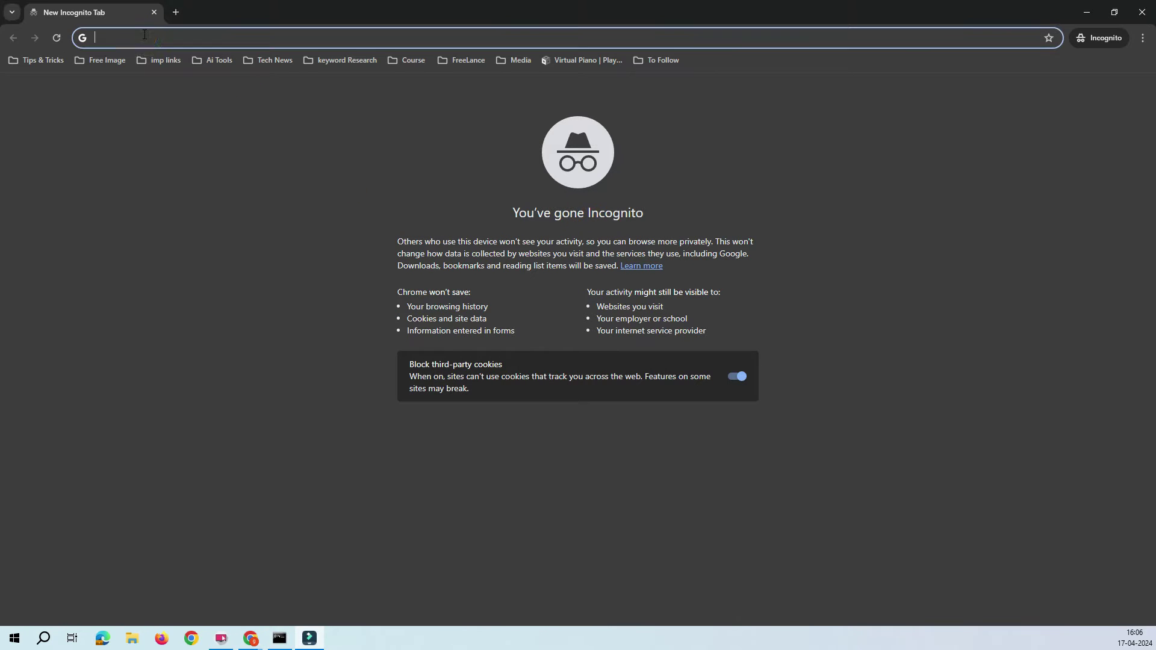
text(192.18)
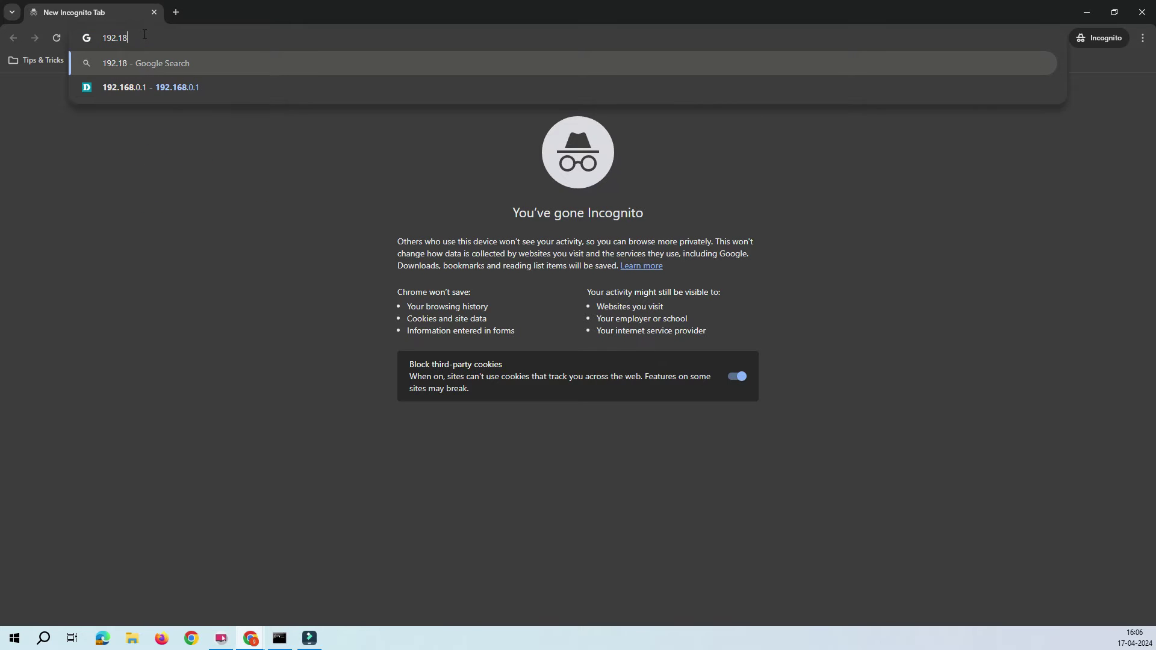
key(BackSpace)
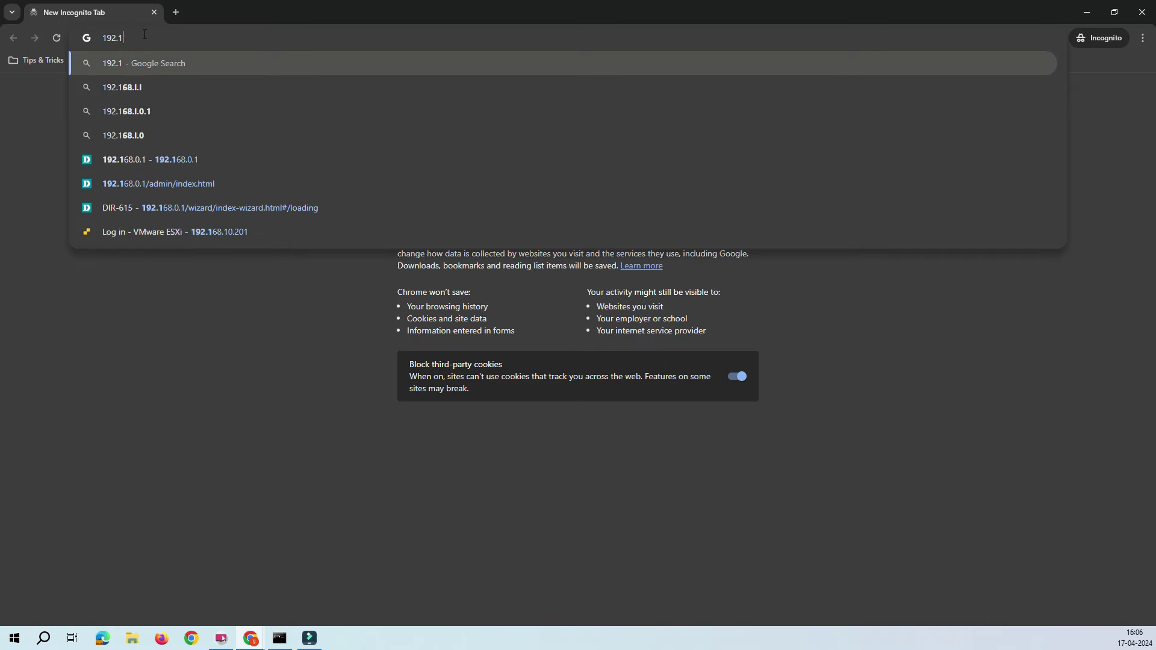
text(68.0.1)
key(Return)
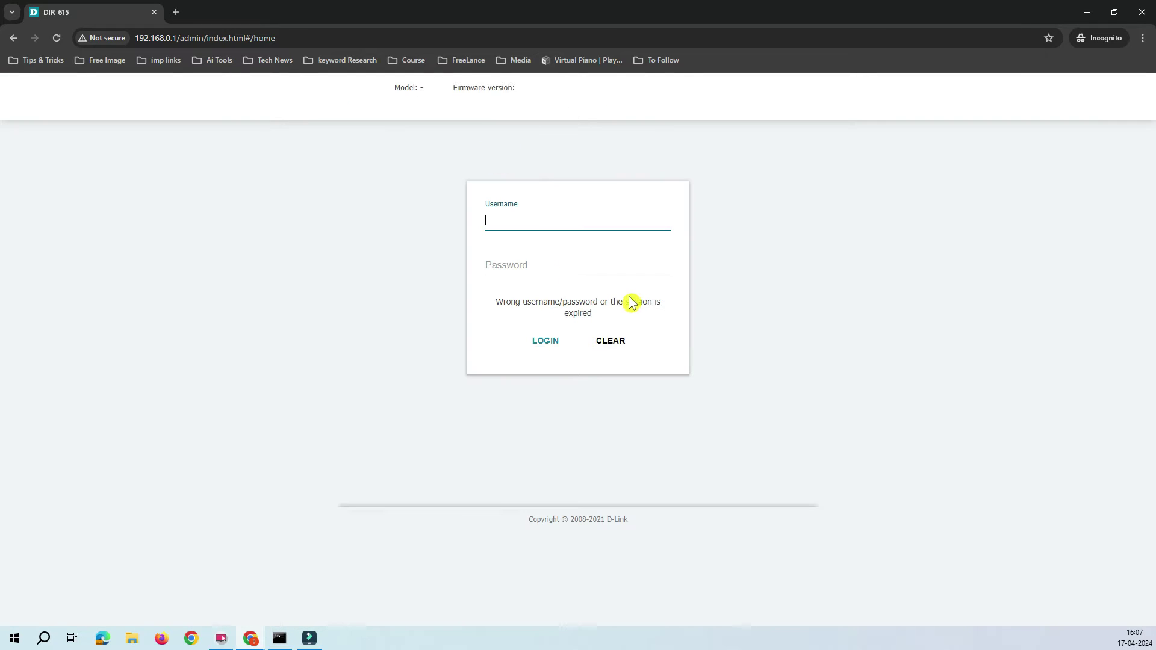
click(509, 221)
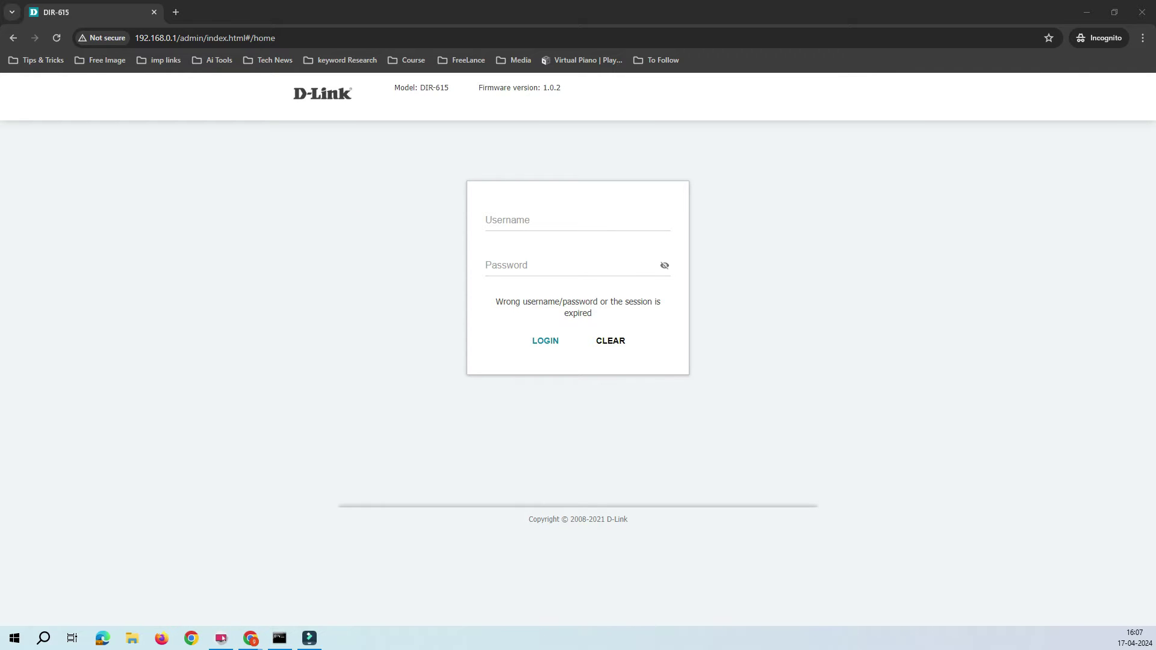
key(alt+Left)
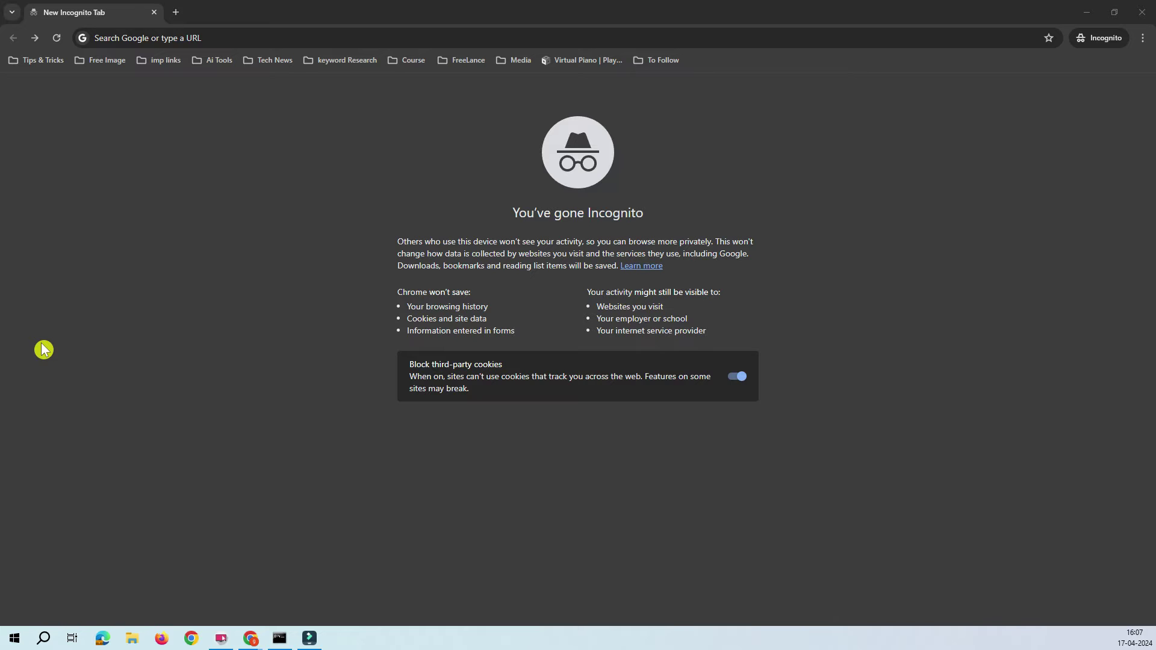
click(237, 180)
- Load 192.168.0.1 again to reach the DIR-615 home page and show the Settings menu
click(154, 39)
text(1)
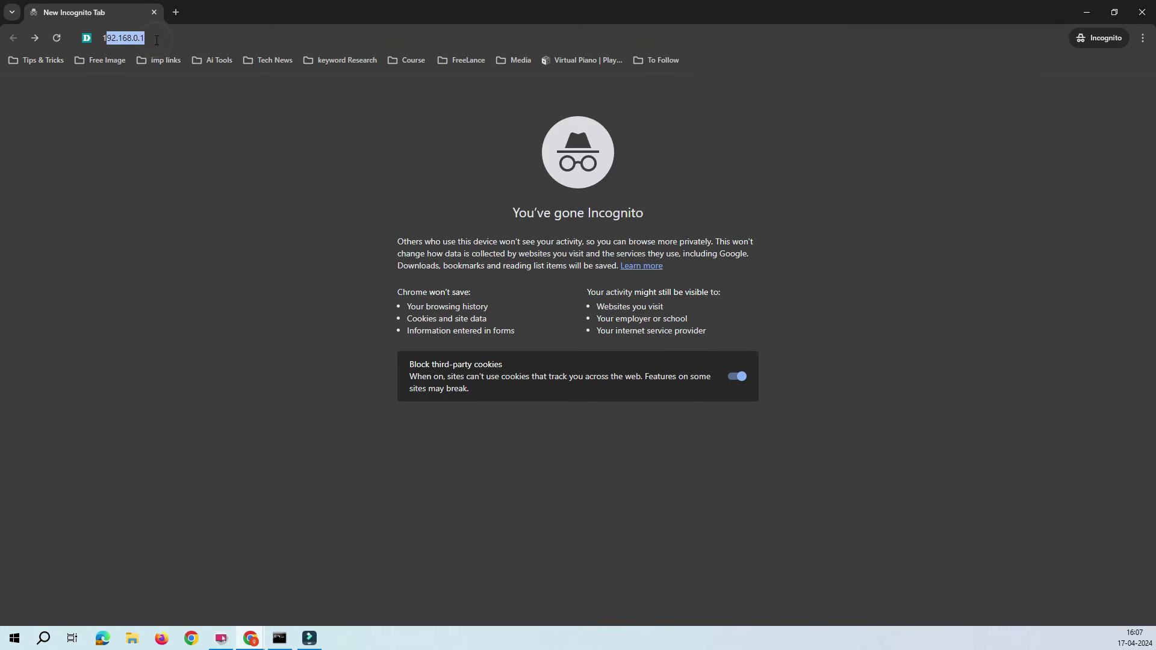
text(92.168.0.1)
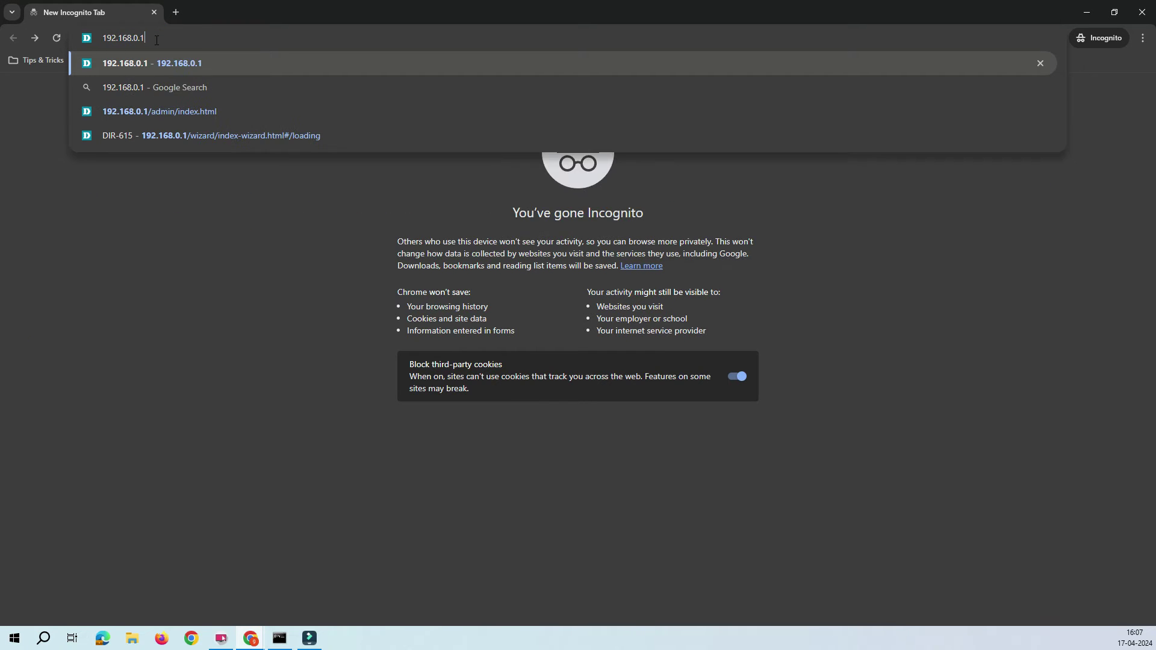
key(Return)
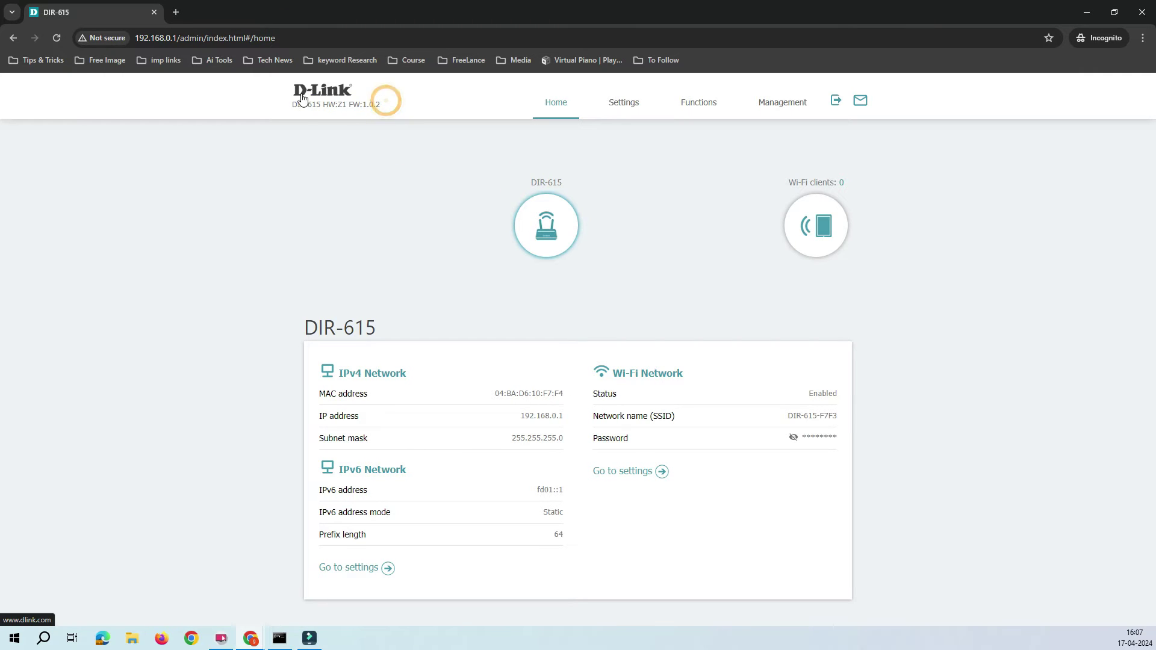
click(387, 99)
click(397, 150)
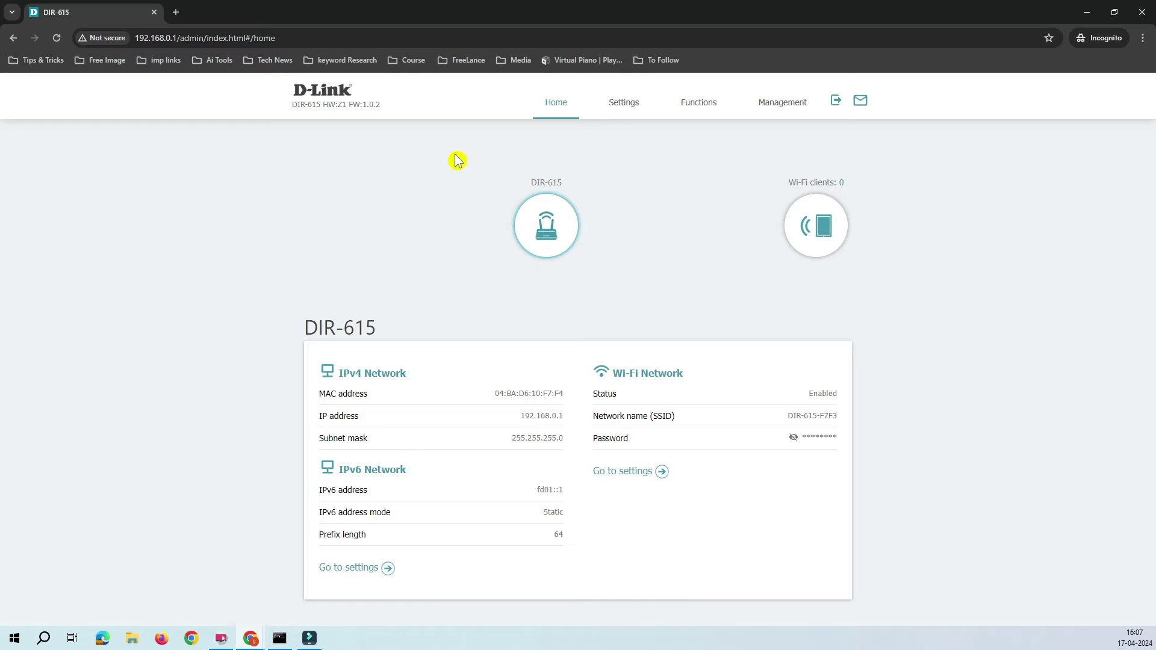
mouse_move(624, 107)
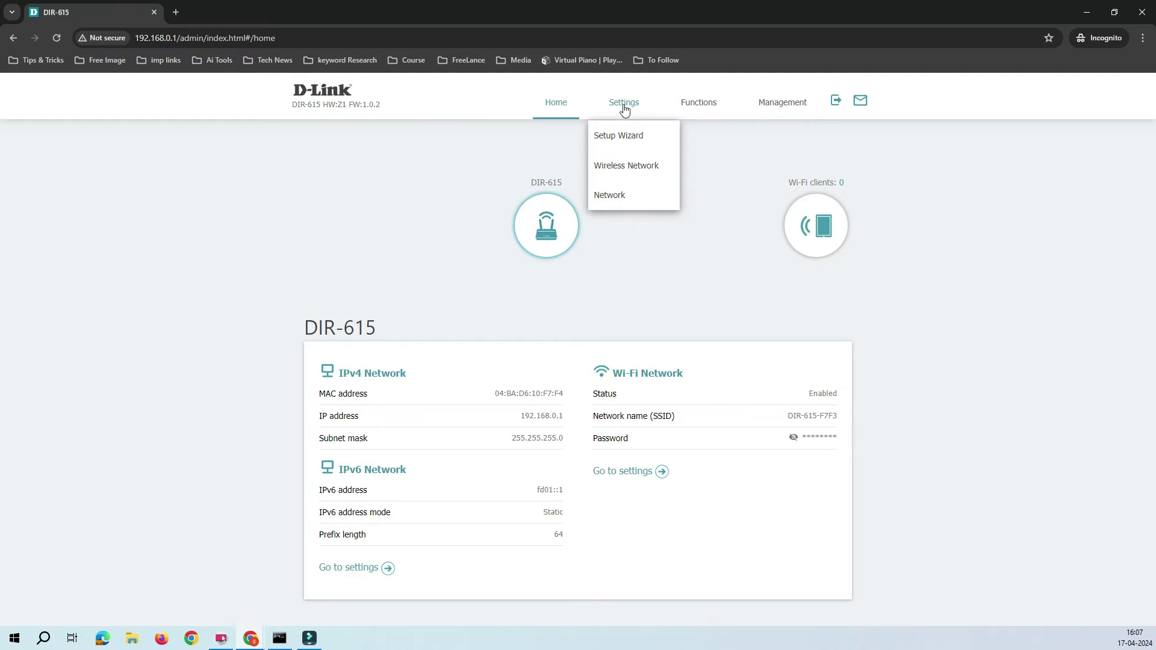
- Launch Settings > Setup Wizard and confirm resetting the DIR-615 to factory defaults
click(635, 140)
click(635, 141)
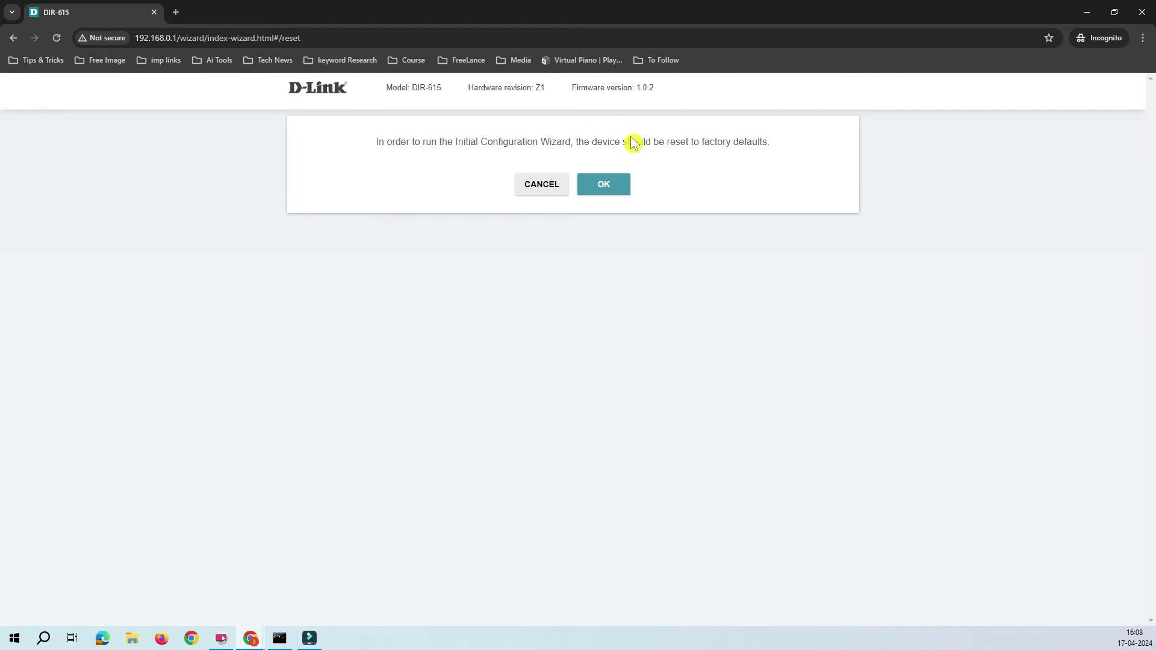
drag(431, 142, 679, 160)
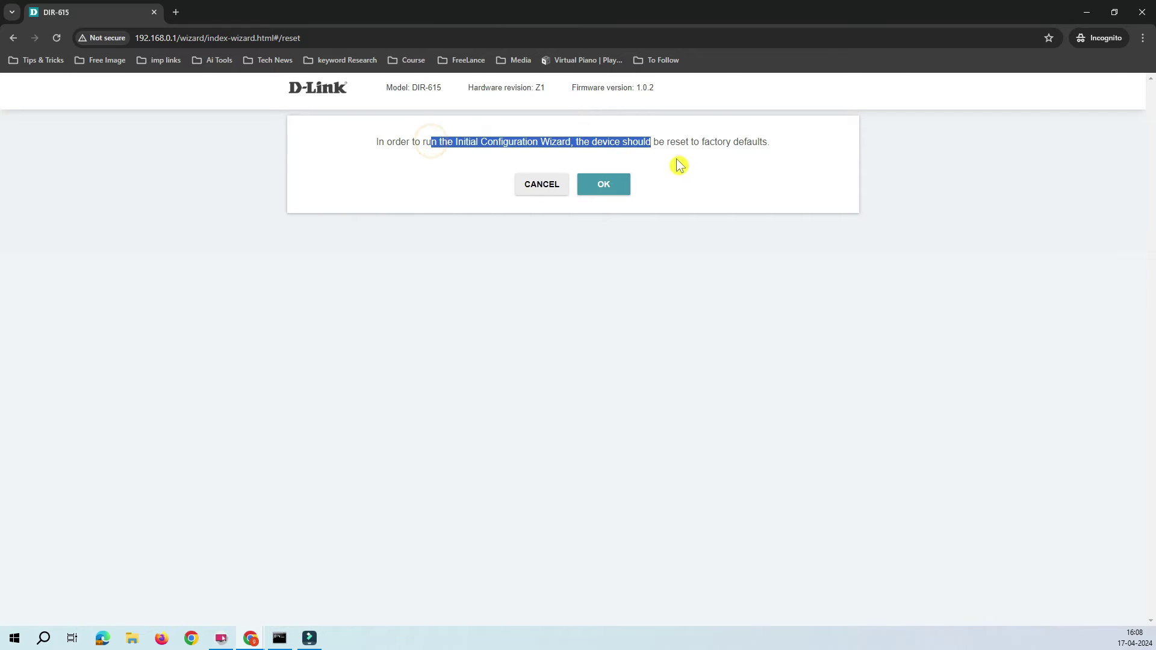
click(680, 157)
drag(609, 142, 774, 142)
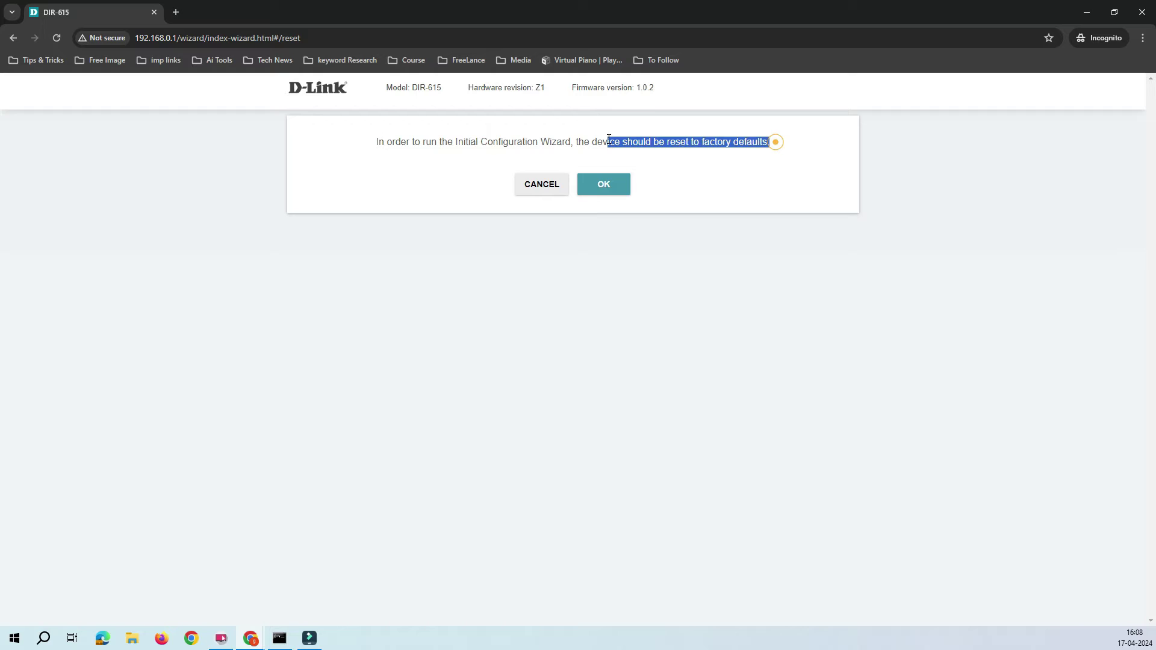
click(605, 187)
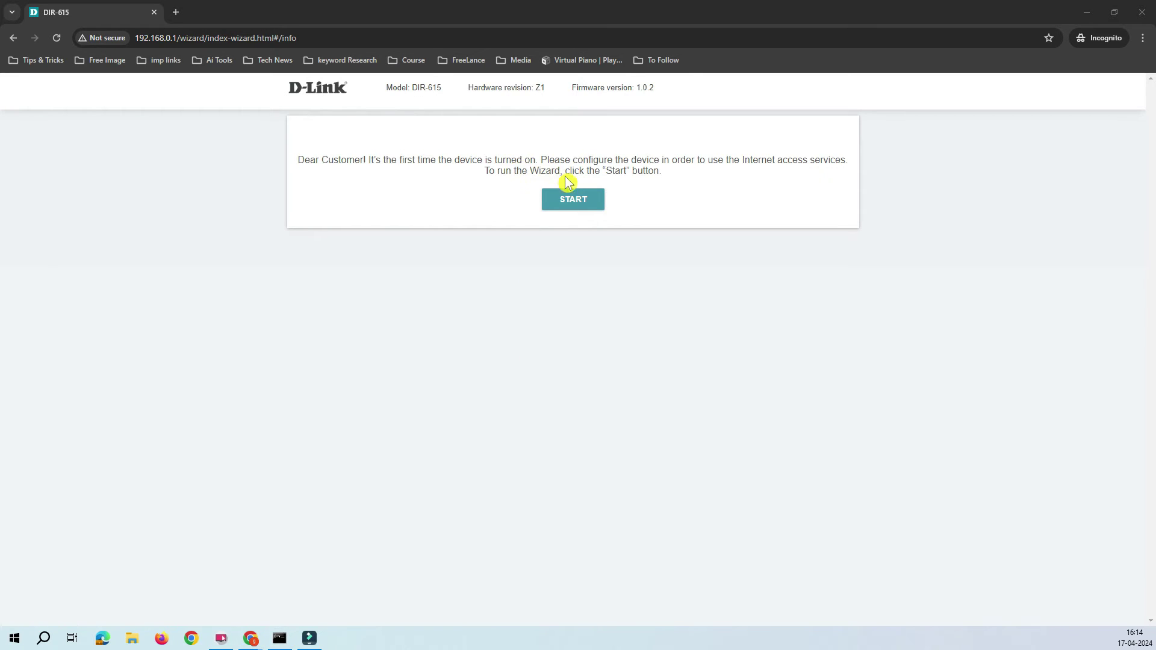
- Start the configuration wizard, confirm English, and continue with the wizard
click(533, 159)
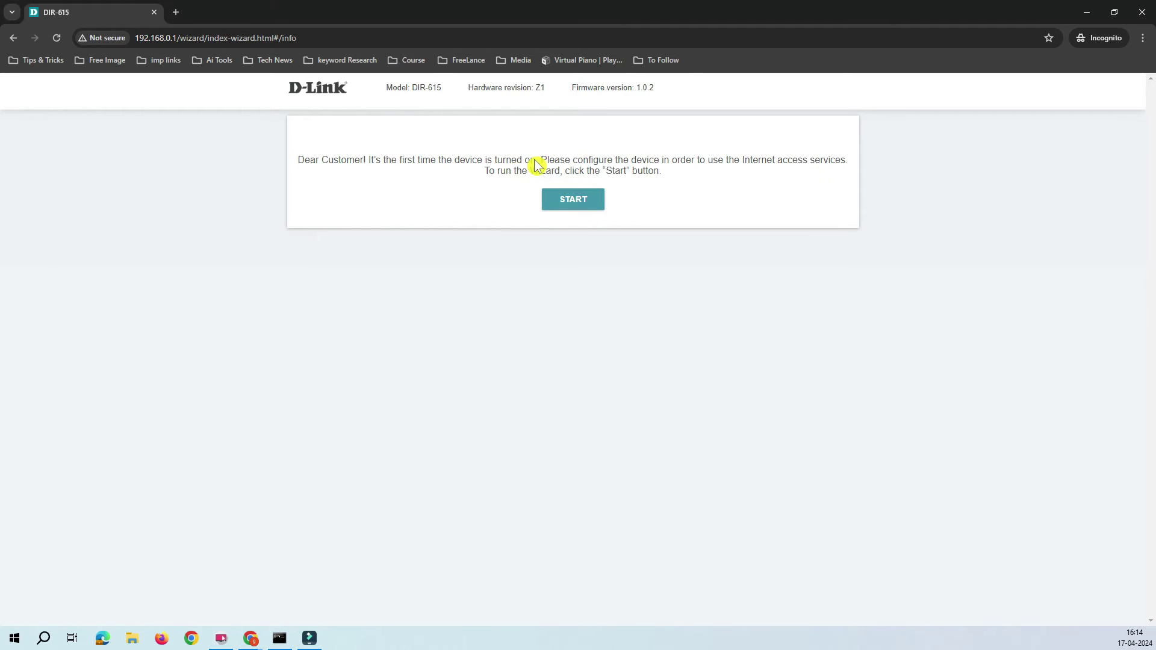
click(572, 199)
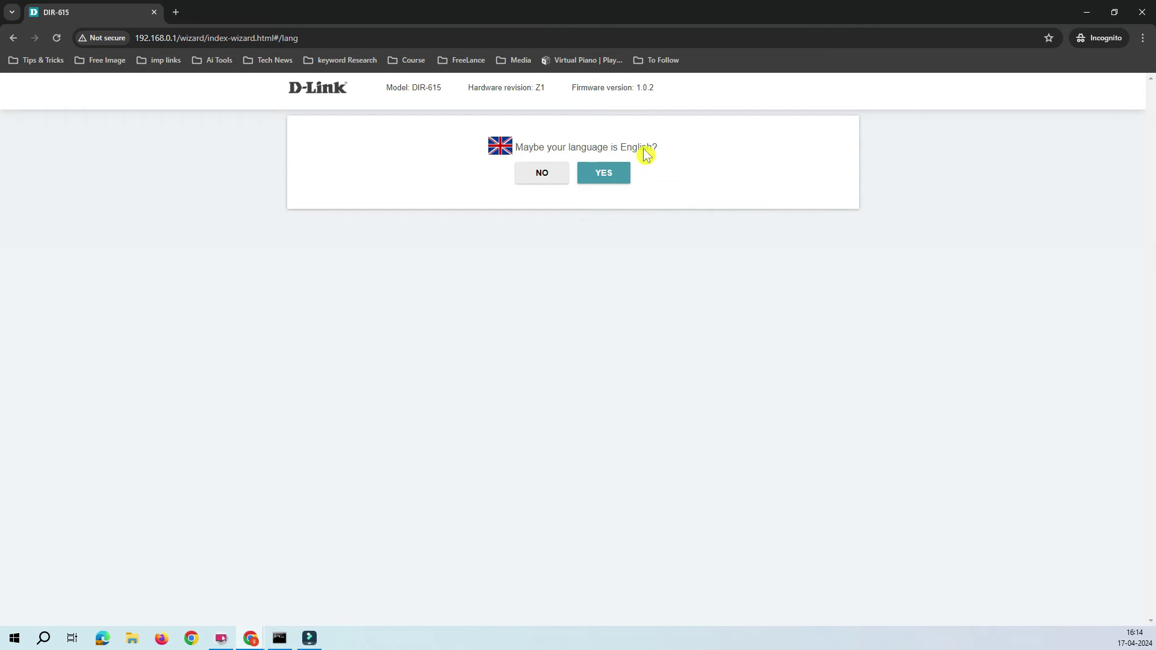
click(609, 186)
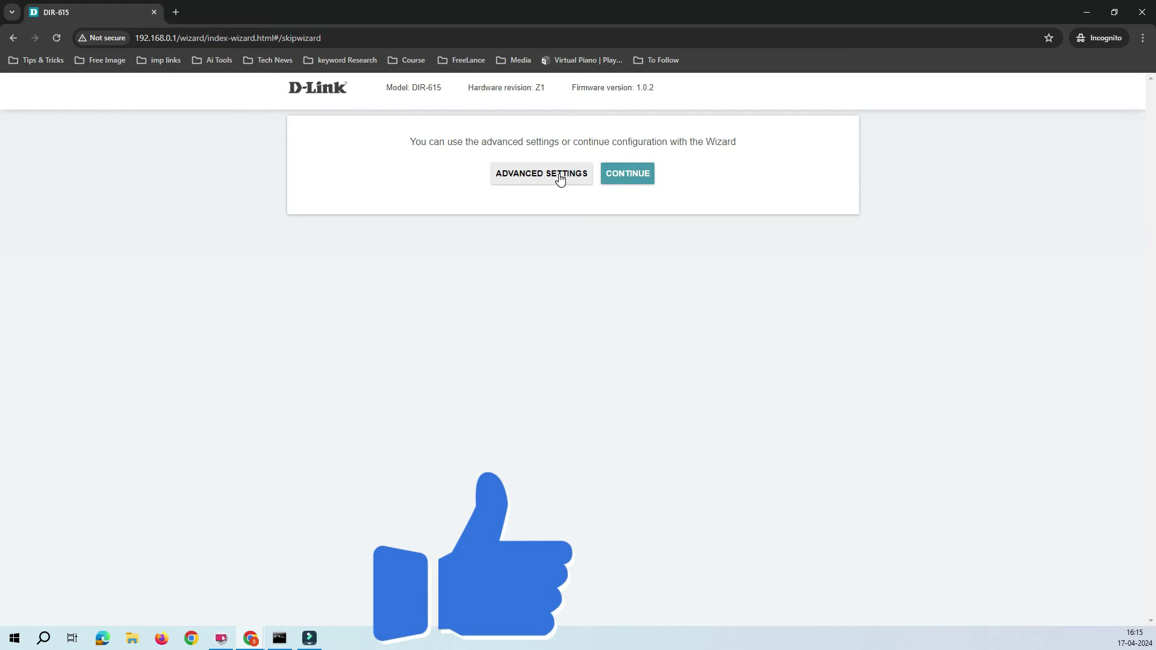
click(632, 179)
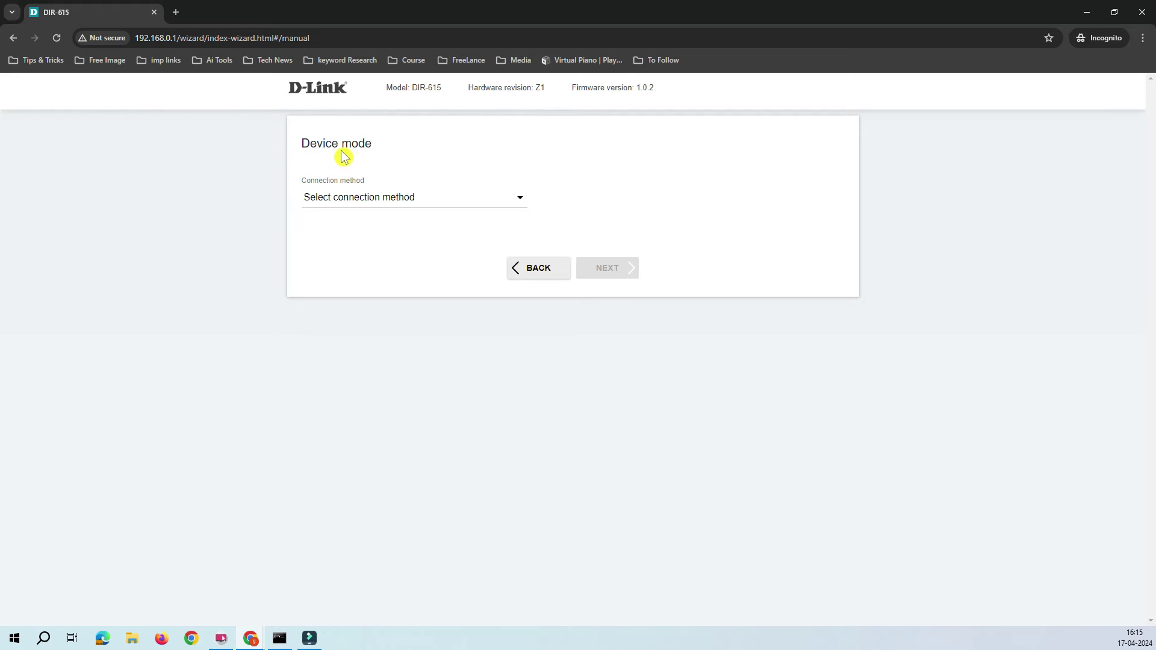
- Set the connection method to Wired connection after briefly trying Wi-Fi
drag(383, 144, 296, 143)
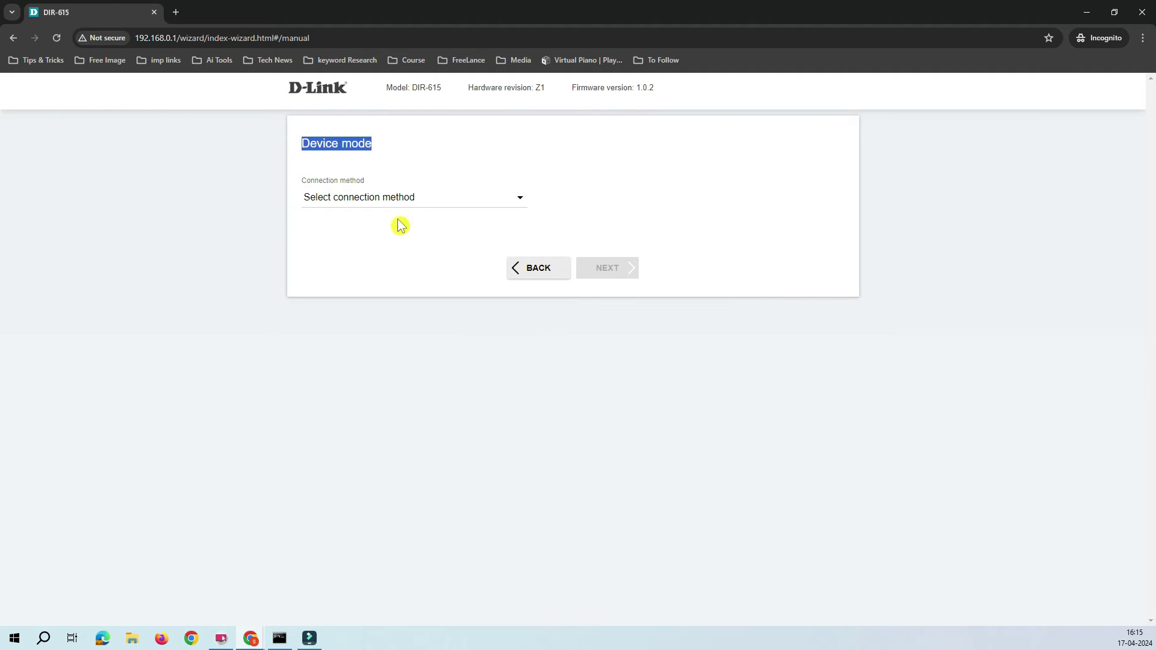
click(517, 202)
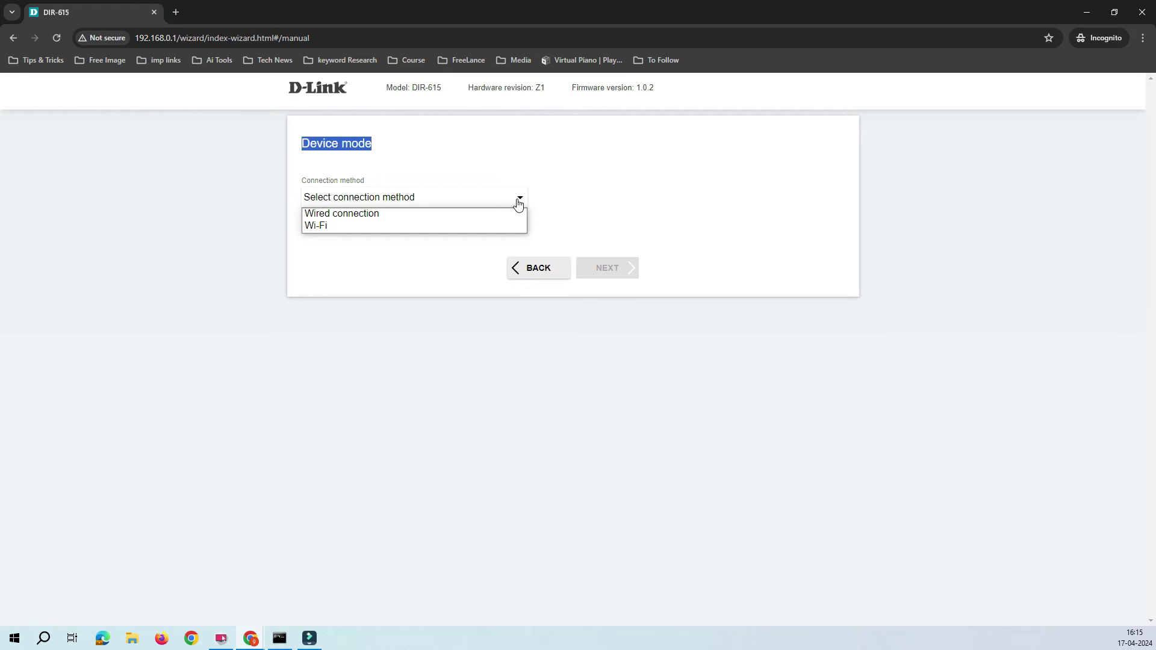
click(371, 297)
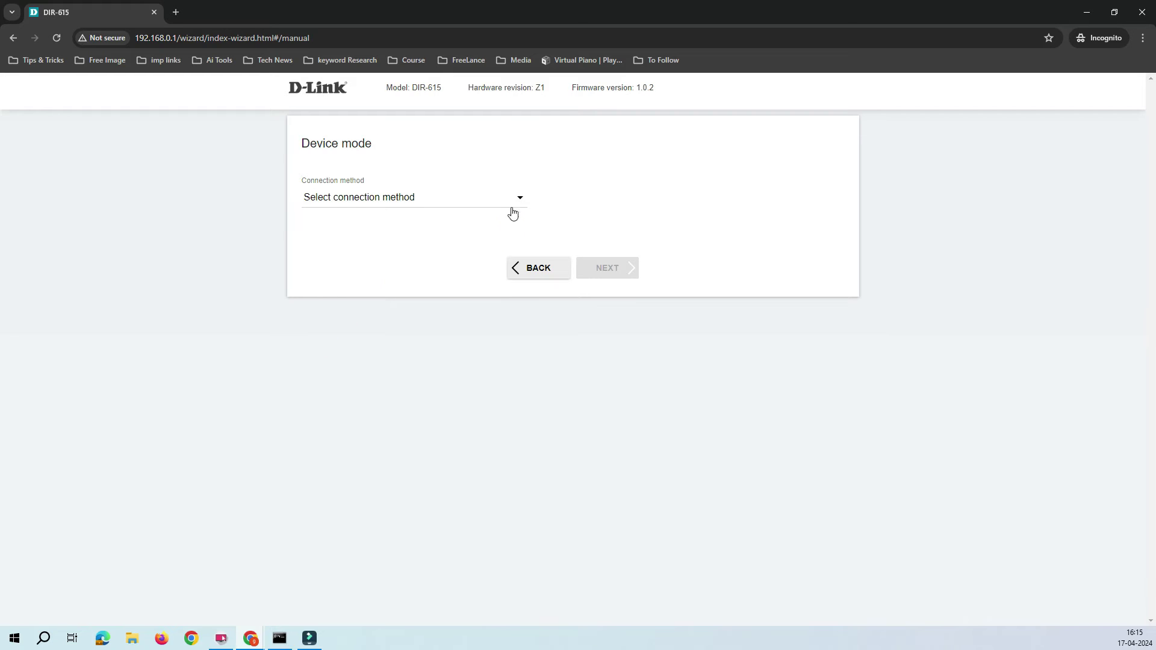
click(518, 199)
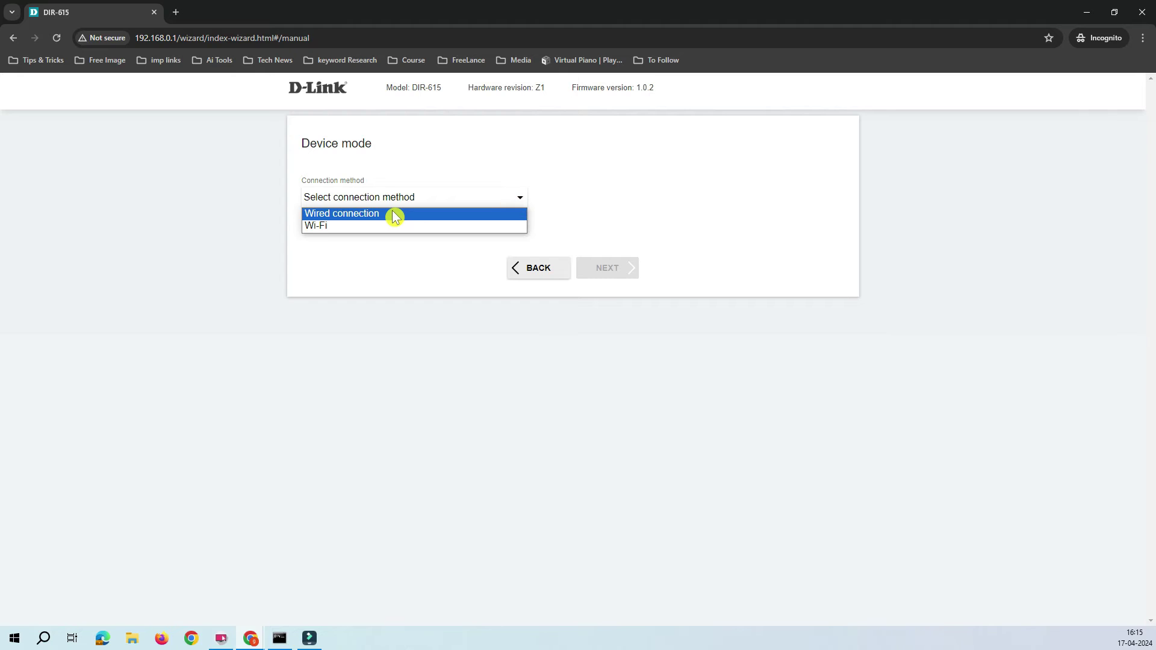
click(394, 215)
click(521, 243)
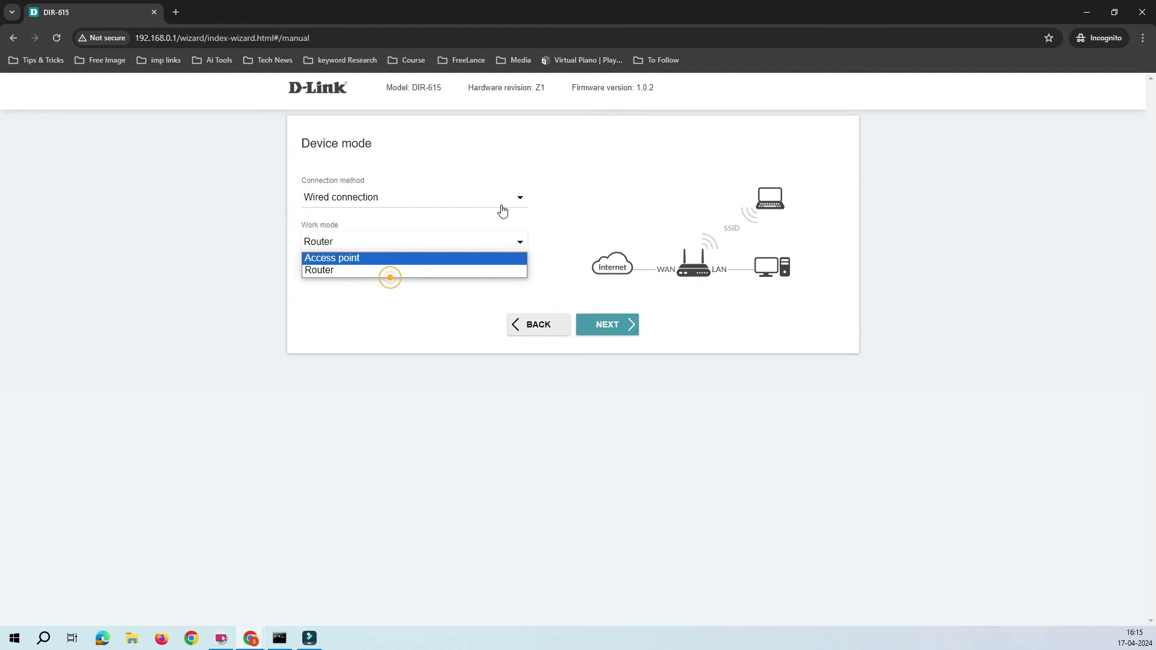
click(515, 198)
click(330, 231)
click(462, 256)
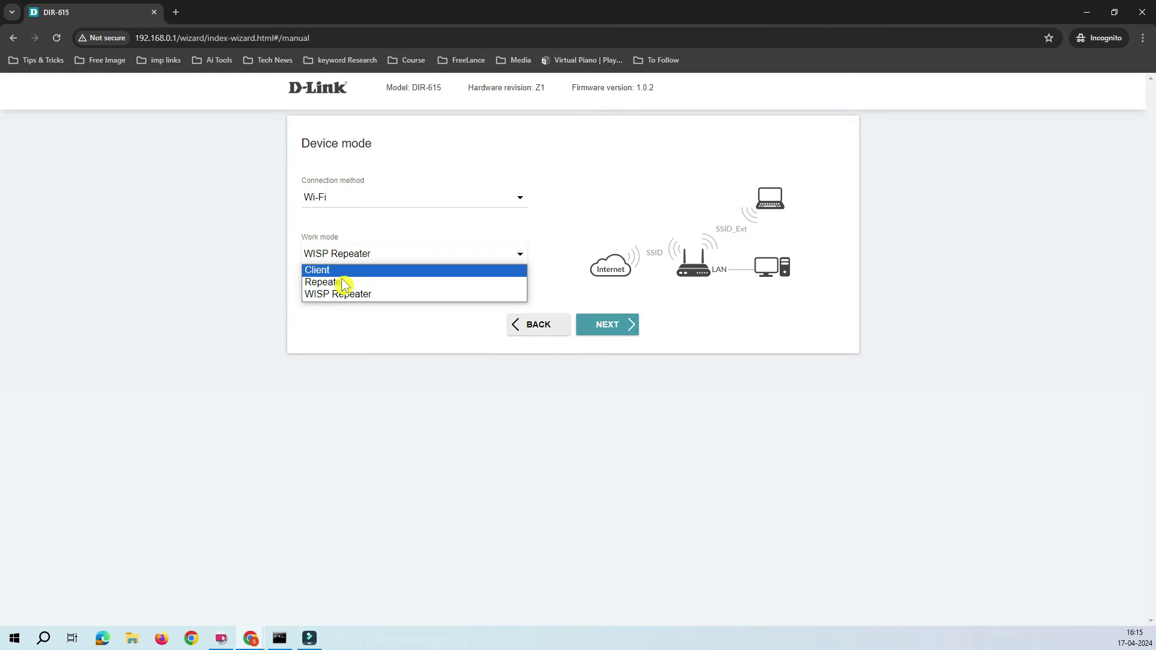
click(374, 353)
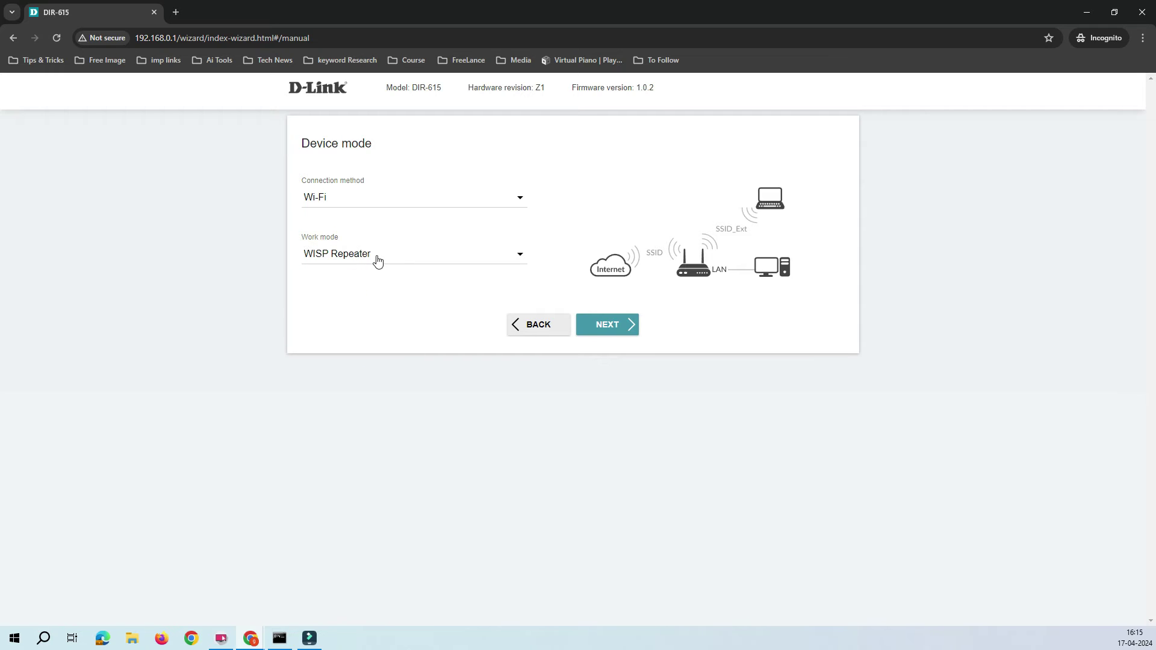
click(519, 197)
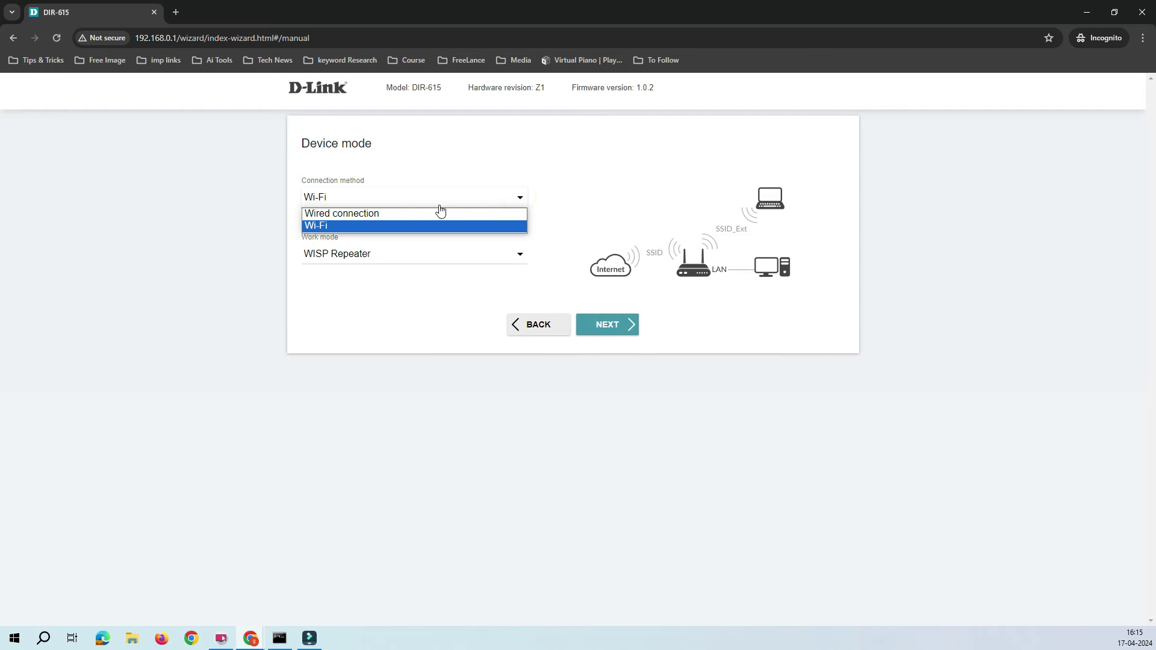
click(354, 213)
- Set the work mode to Access point
click(471, 199)
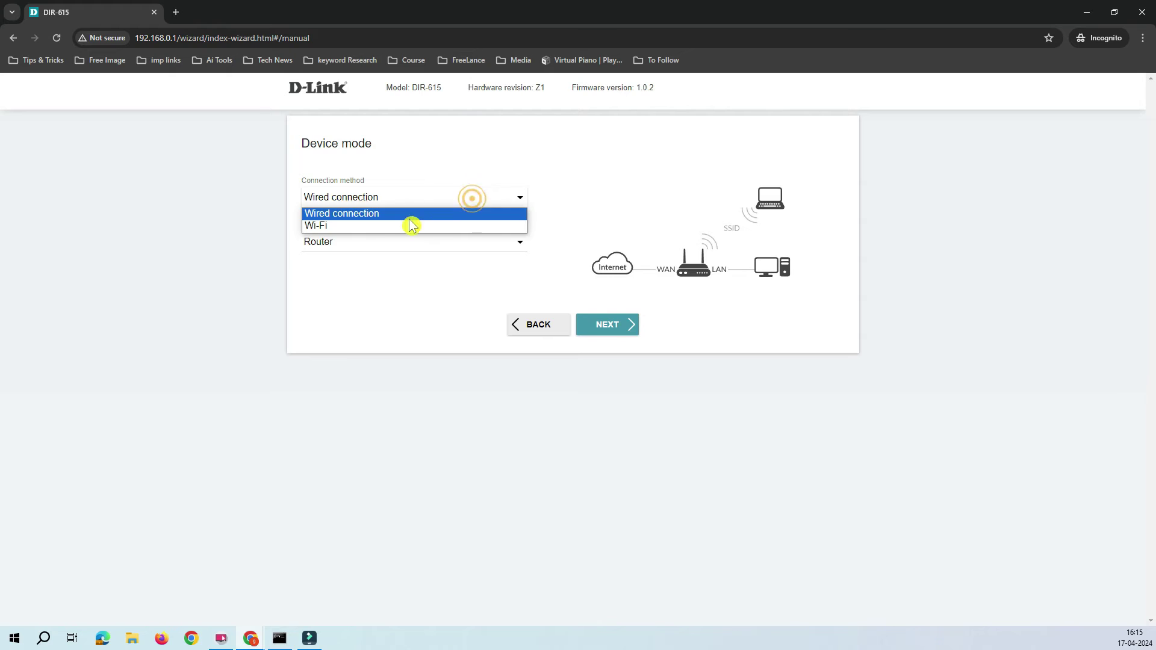
click(399, 301)
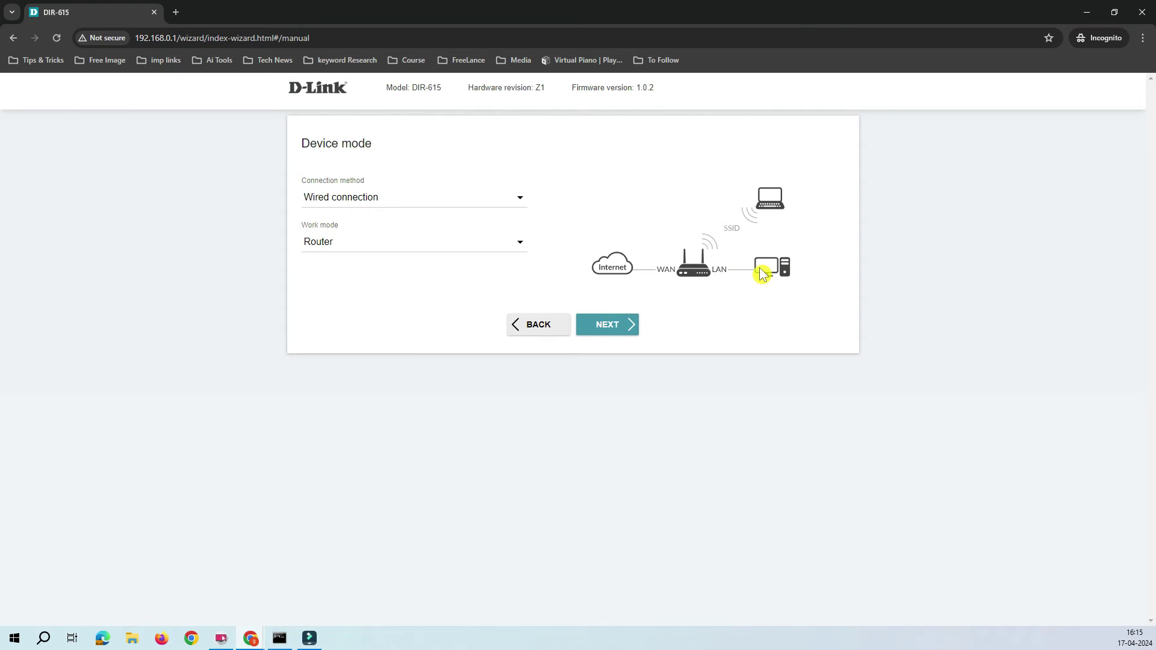
click(518, 244)
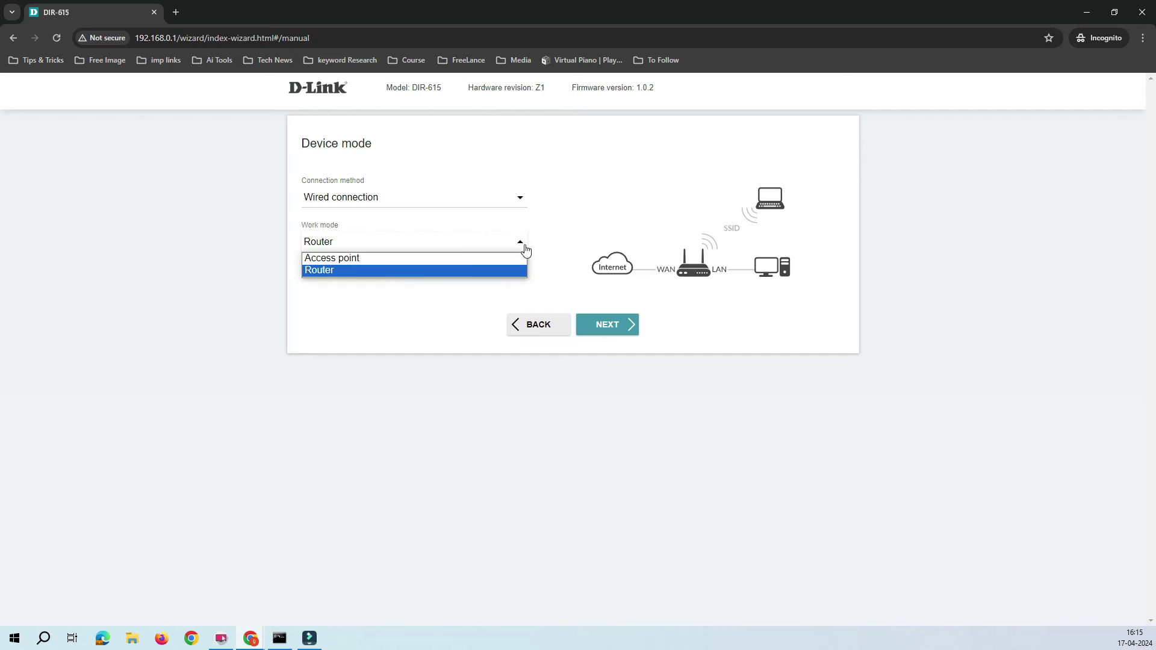
click(361, 259)
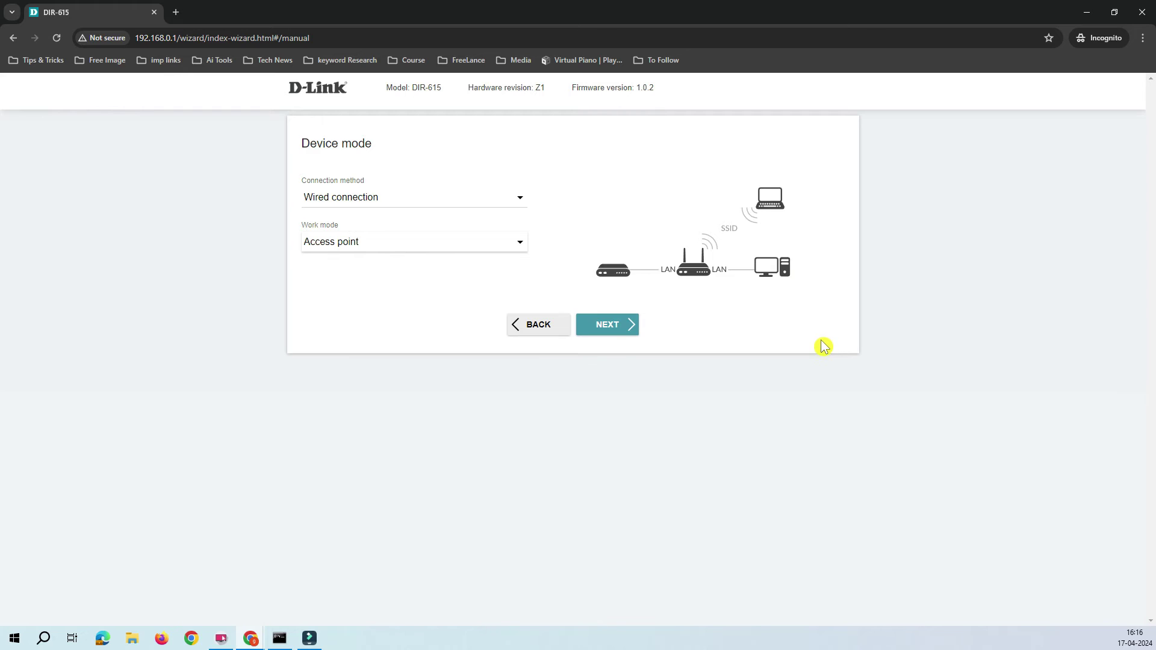
click(611, 325)
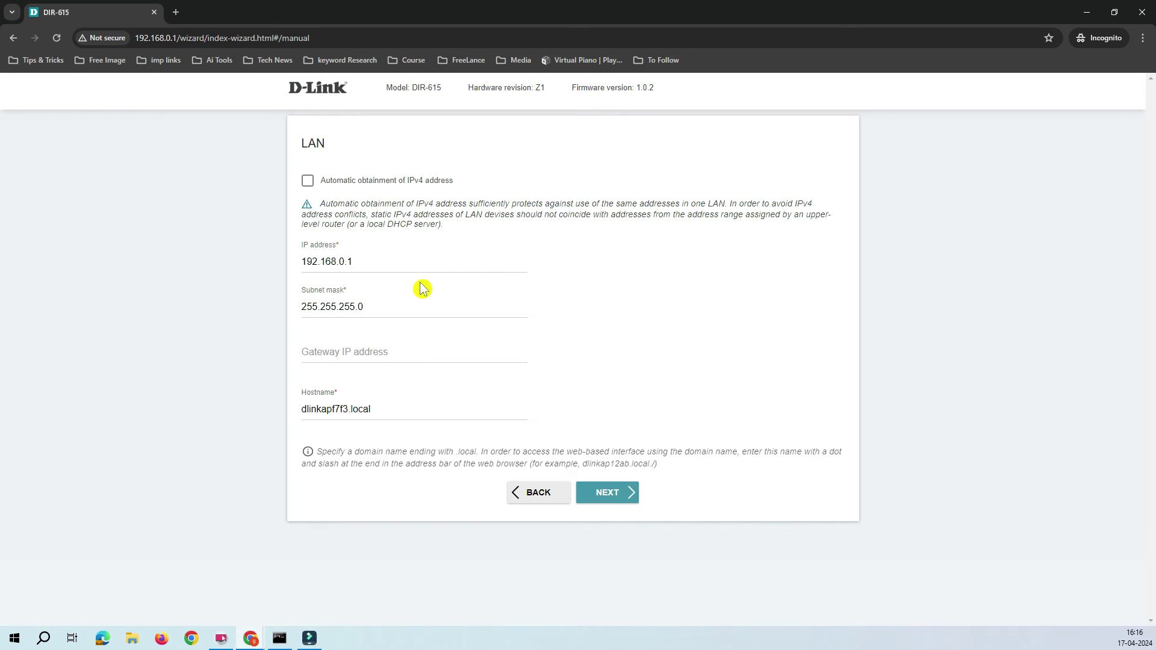
click(591, 275)
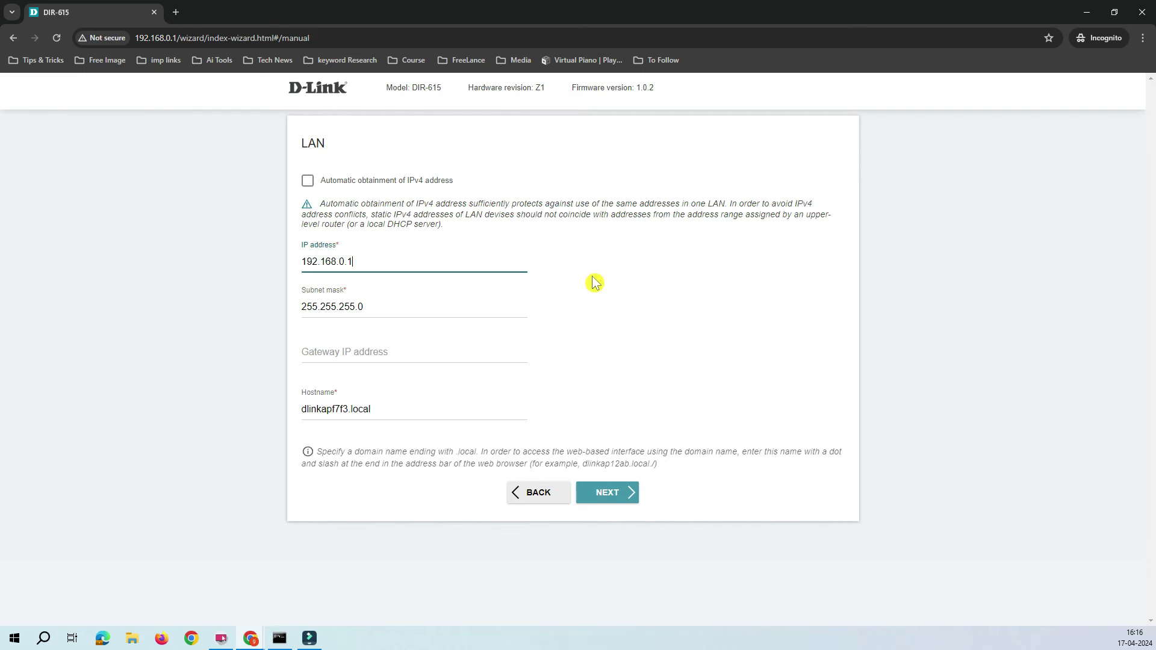
click(634, 348)
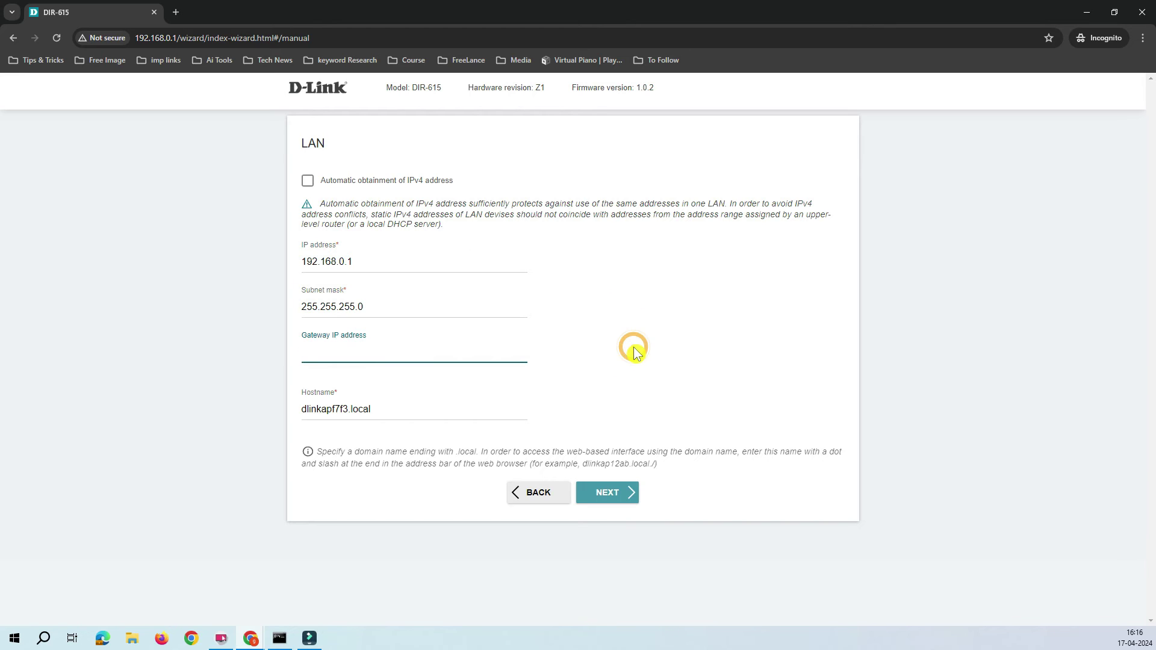
click(640, 293)
click(747, 352)
click(400, 338)
click(361, 301)
click(333, 349)
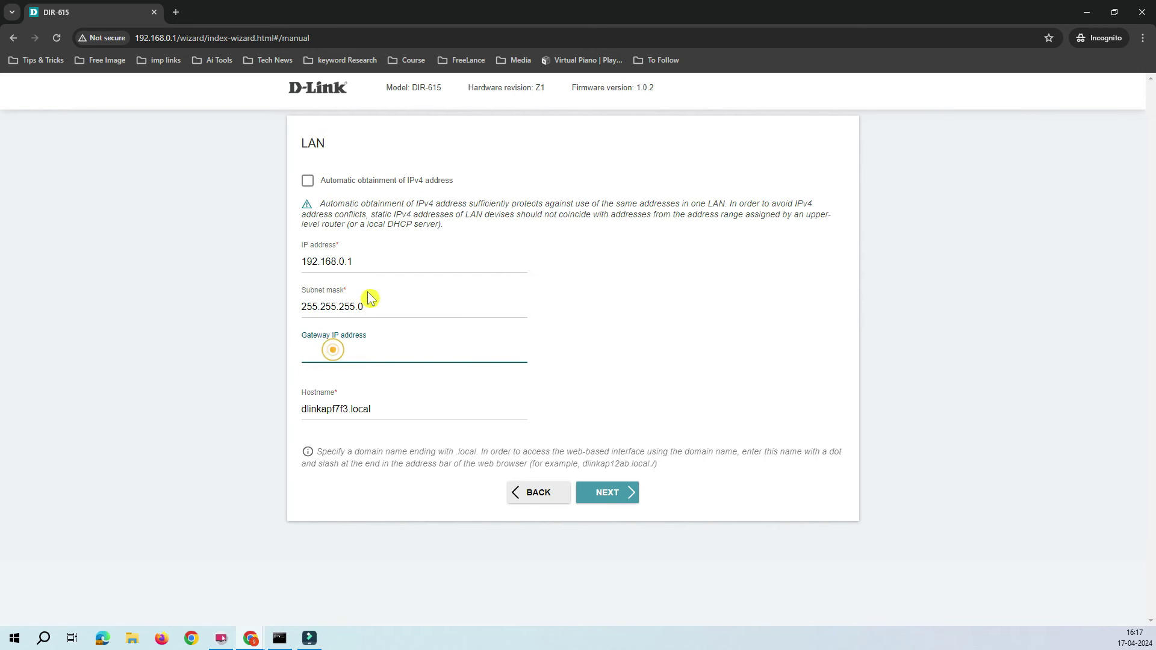
drag(366, 261, 301, 261)
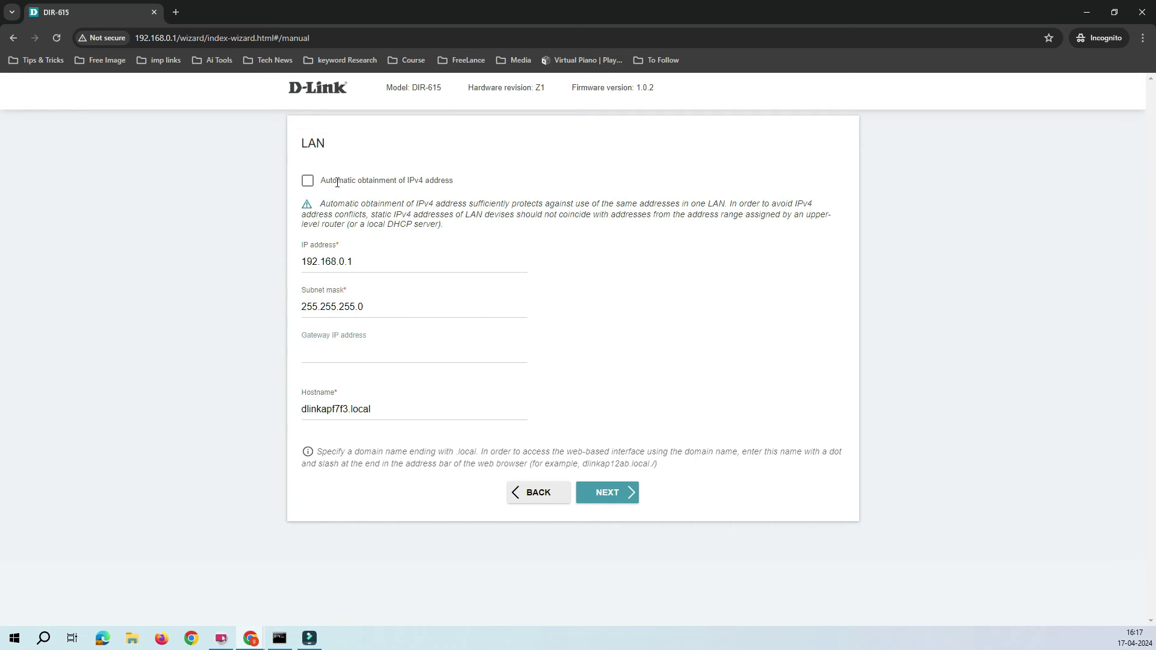
click(338, 180)
click(308, 180)
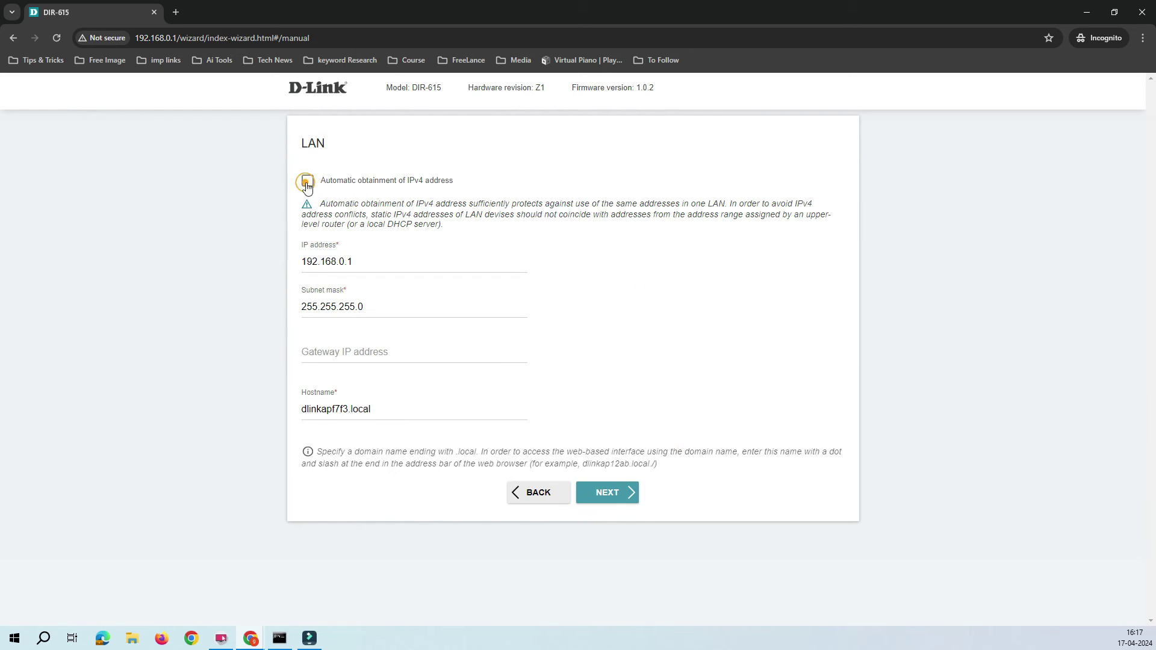
click(339, 357)
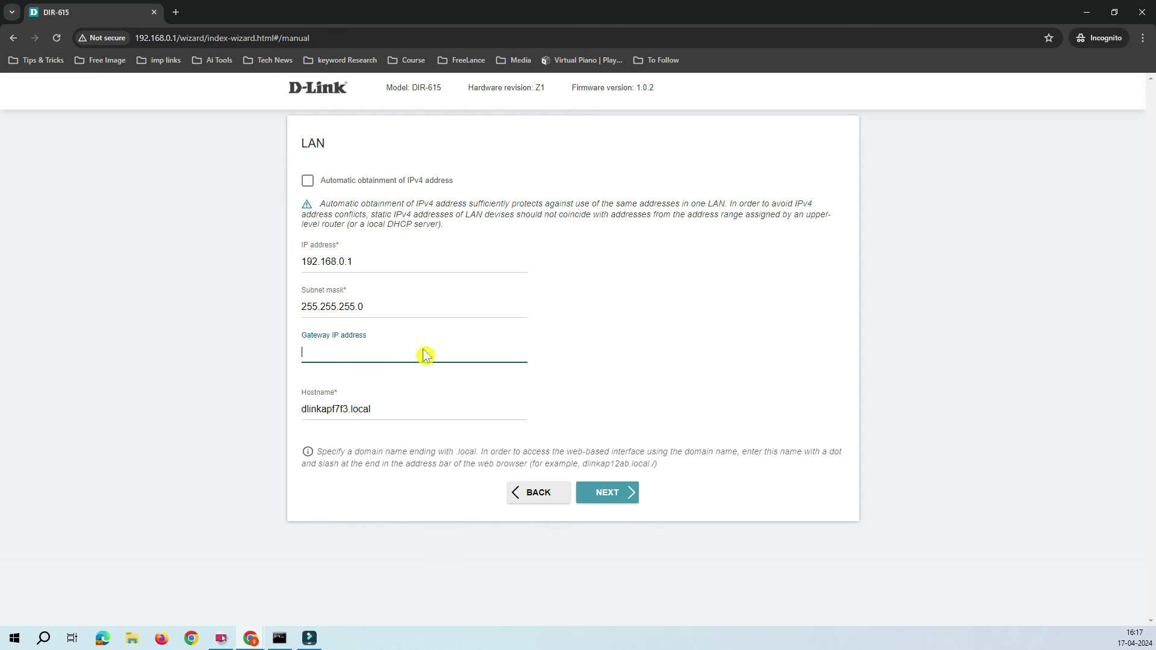
click(520, 495)
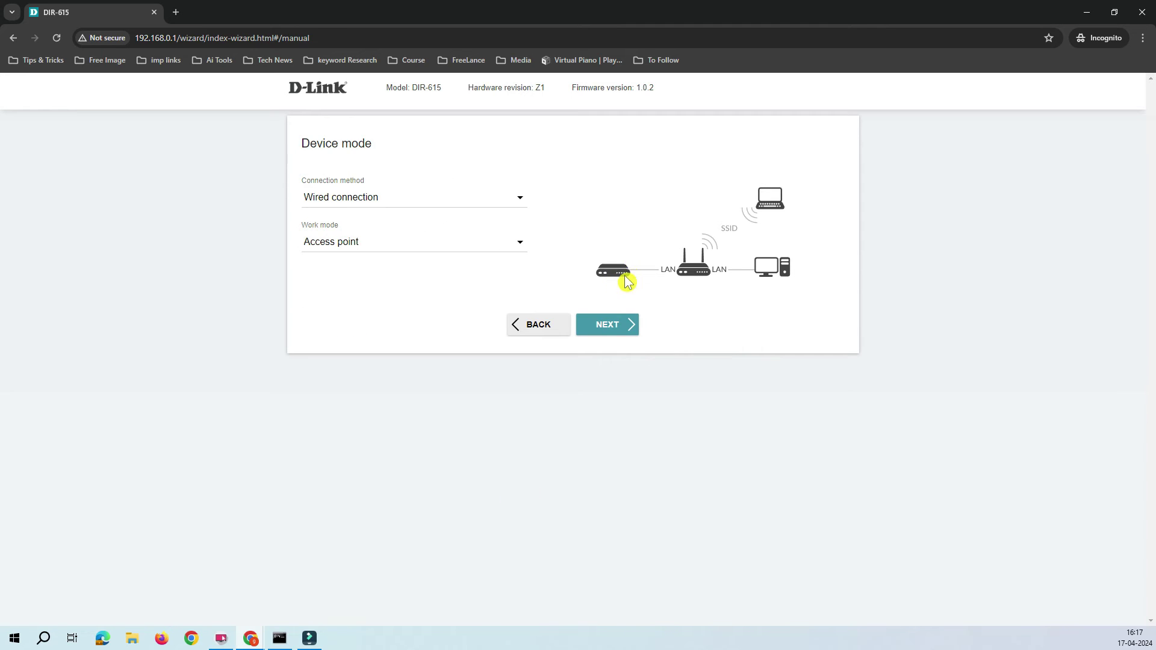
click(620, 339)
click(376, 410)
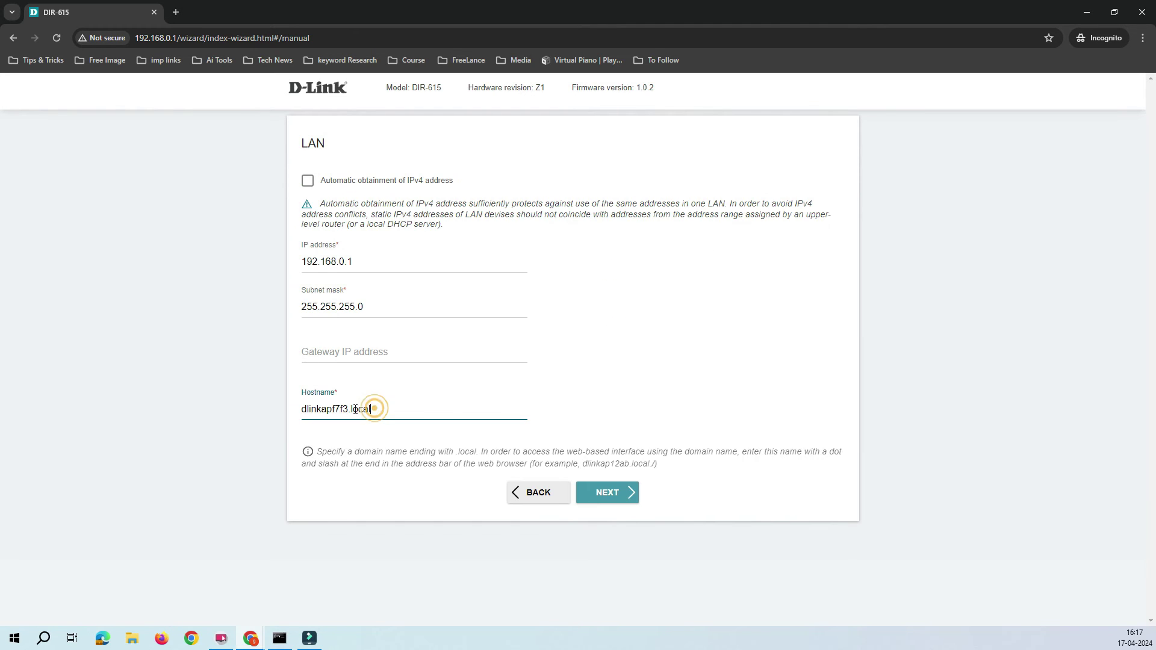
click(352, 409)
click(383, 412)
- Replace the default hostname so it reads 1stFloorap01.local, removing the stray spaces
drag(348, 409, 304, 406)
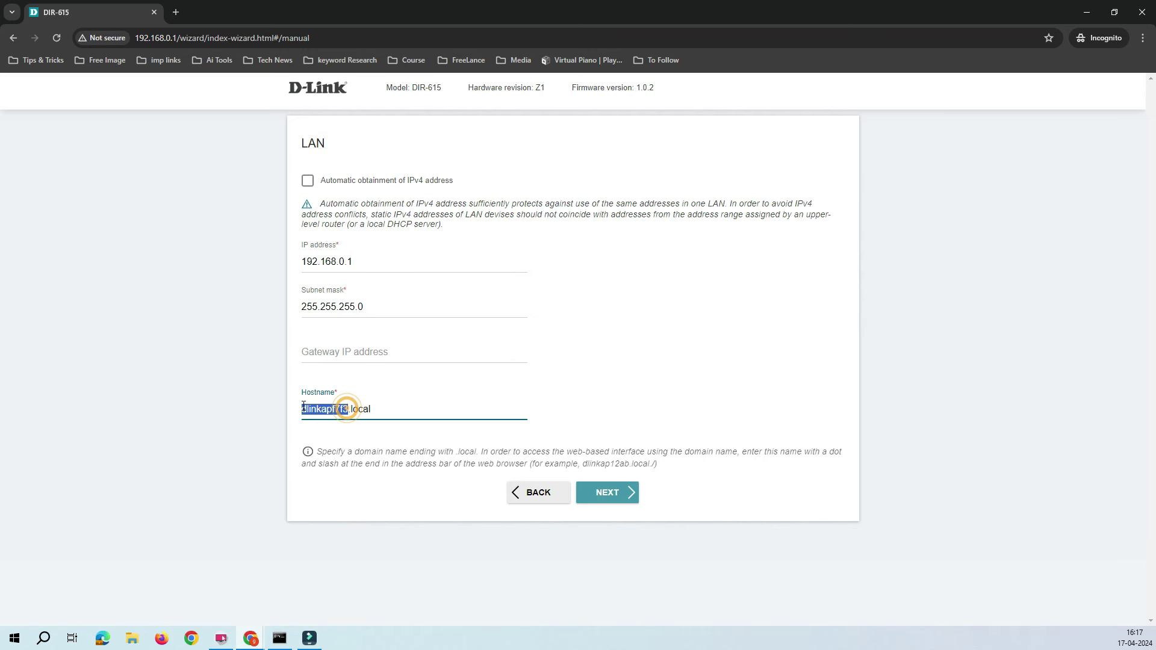
text(s)
text(sf)
key(BackSpace)
text(t Floor ap01)
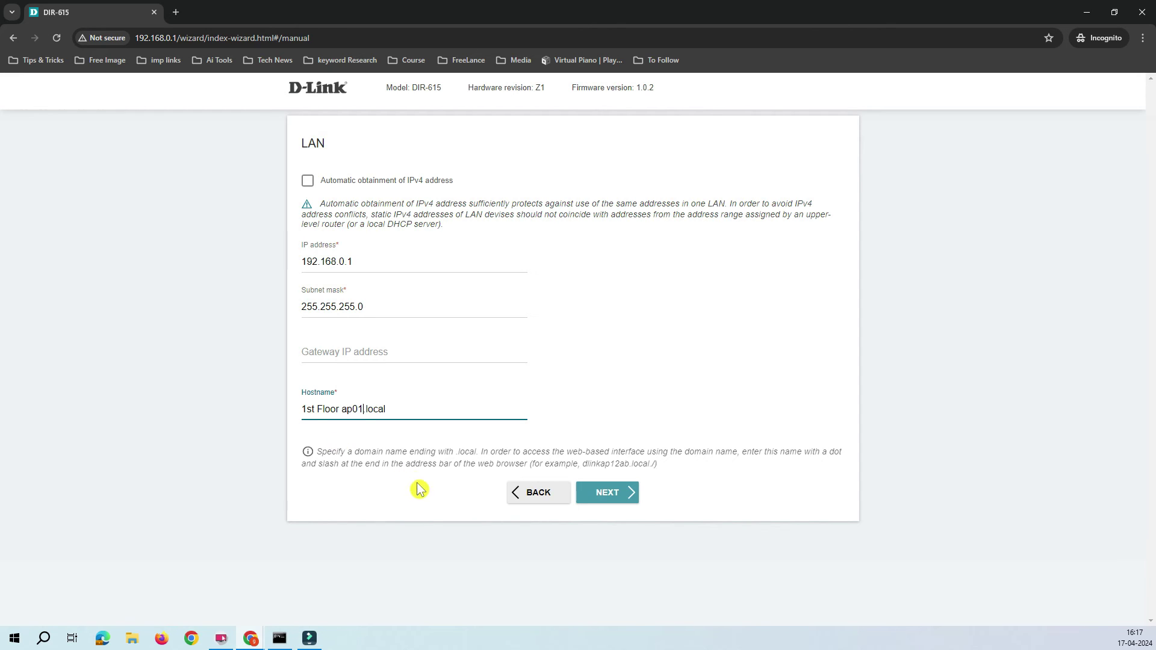
click(545, 553)
click(340, 410)
key(BackSpace)
key(BackSpace)
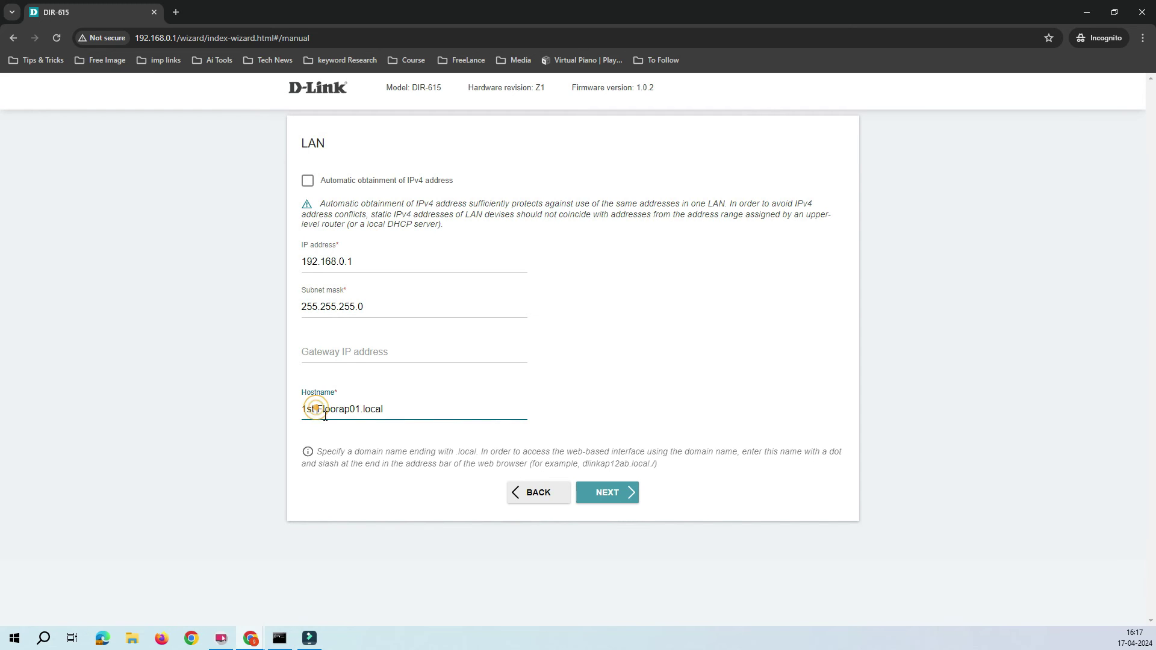
click(379, 538)
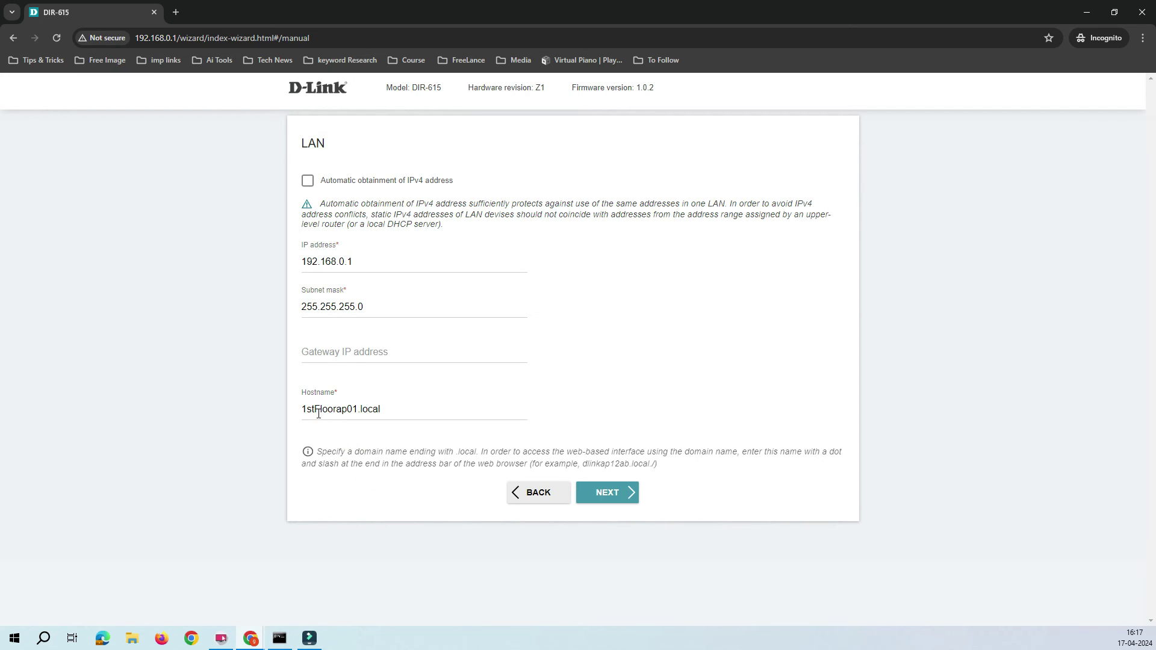
click(386, 410)
double_click(388, 410)
click(407, 497)
- On the Wireless Network 2.4 GHz step, rename DIR-615-F7F3 to mywifi01, fixing a typo
click(606, 498)
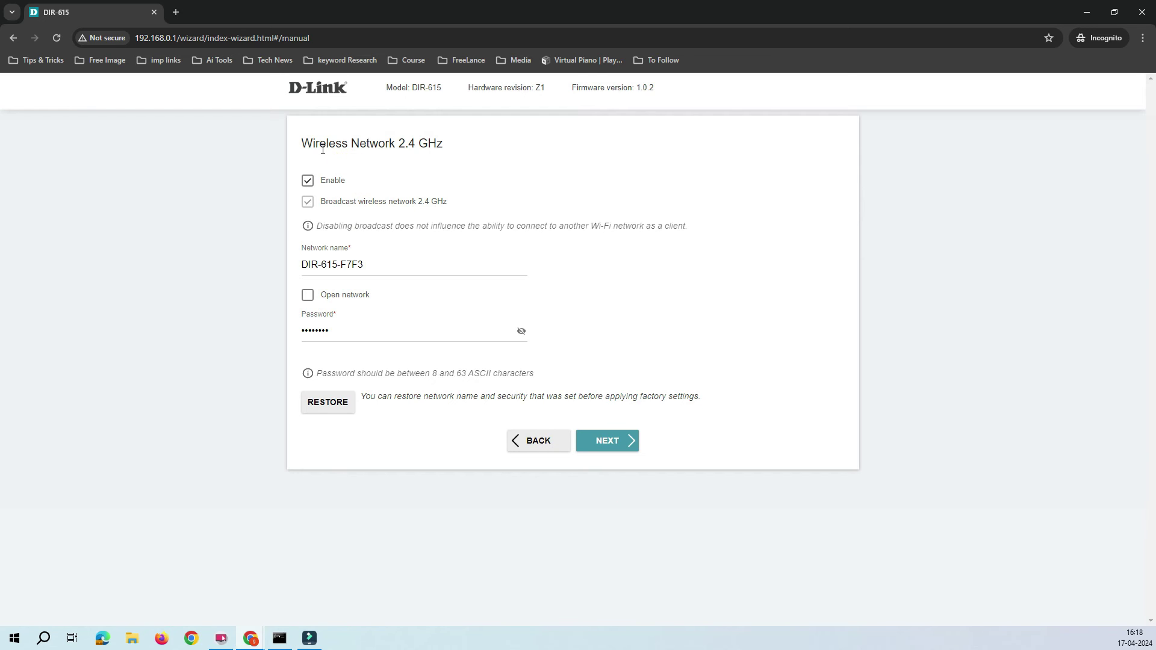
drag(313, 144, 485, 144)
click(485, 161)
drag(368, 265, 271, 268)
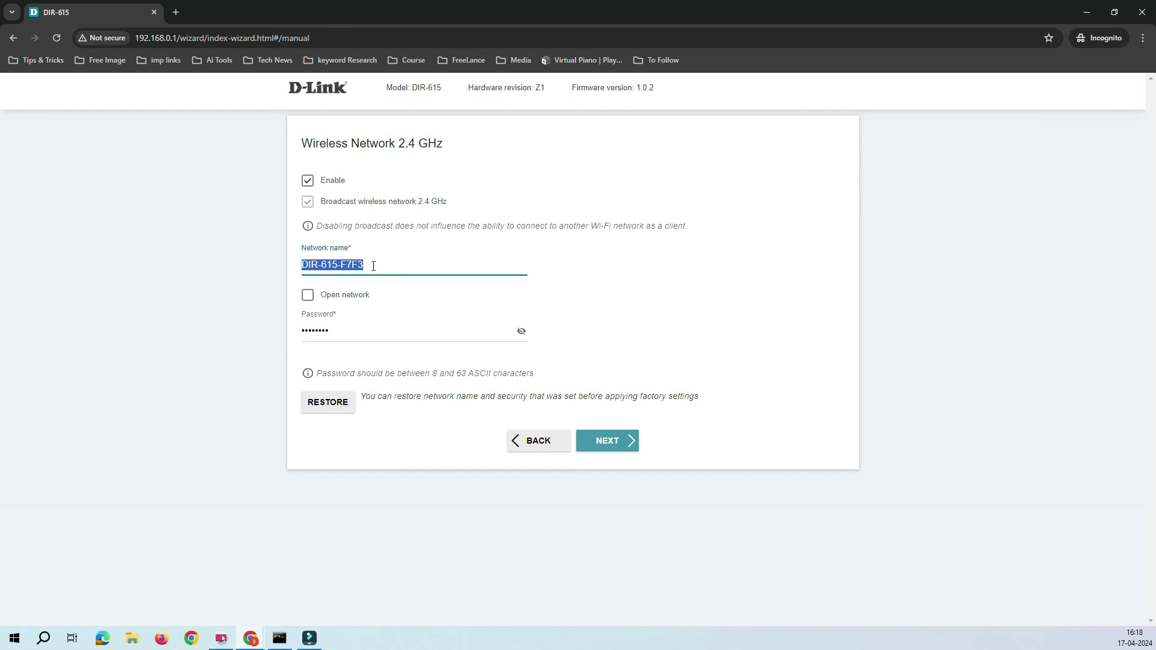
text(mysifi)
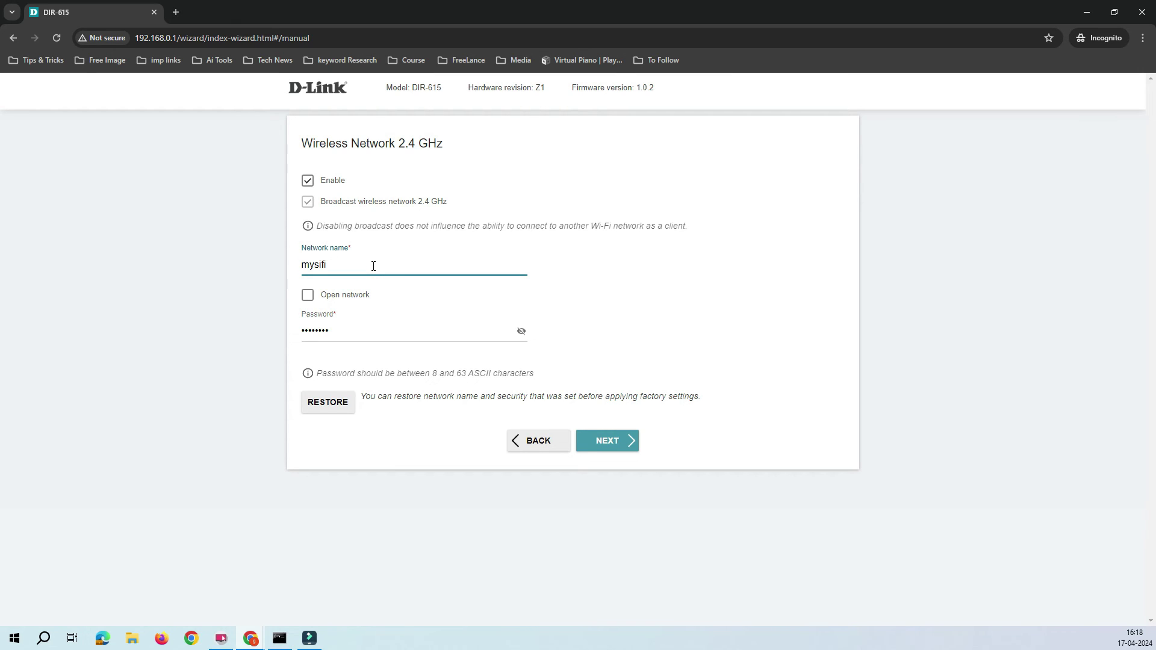
text(01)
click(321, 268)
key(BackSpace)
text(w)
click(470, 503)
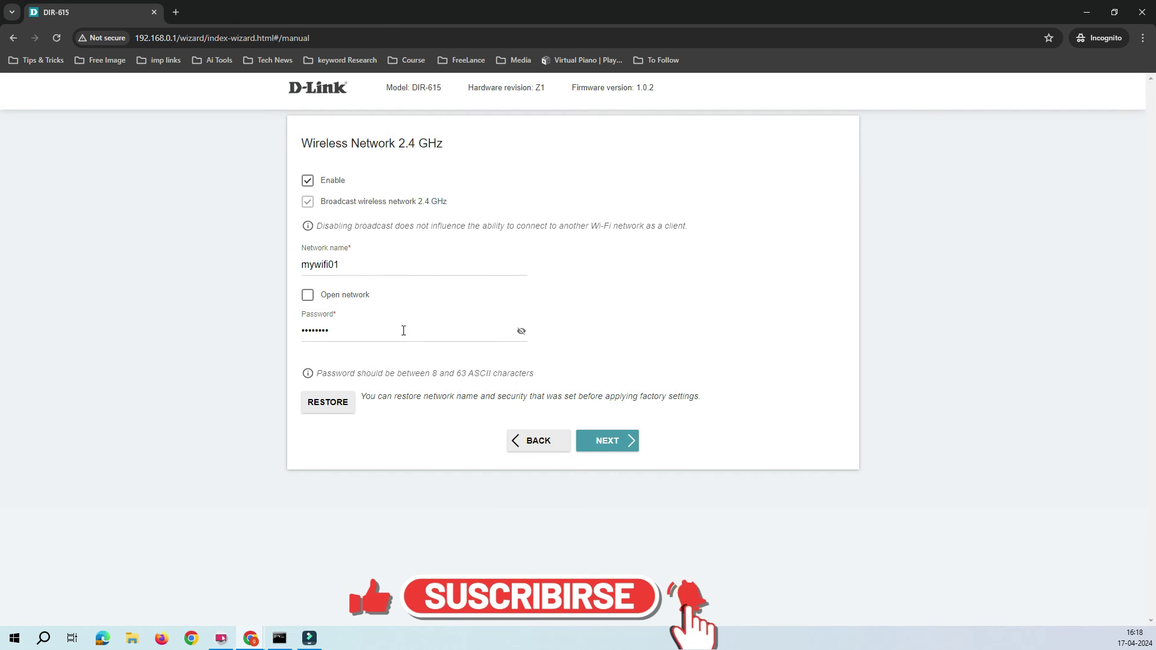
- Clear the old Wi-Fi password and enter a new one
click(382, 335)
key(ctrl+a)
text(123)
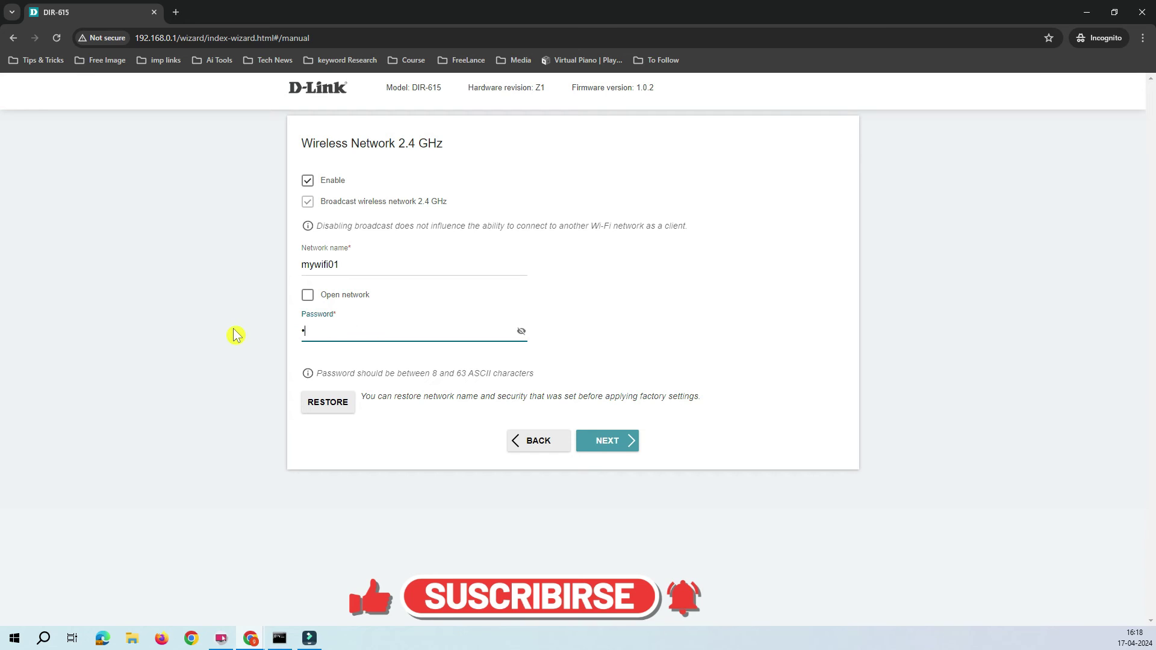
text(45)
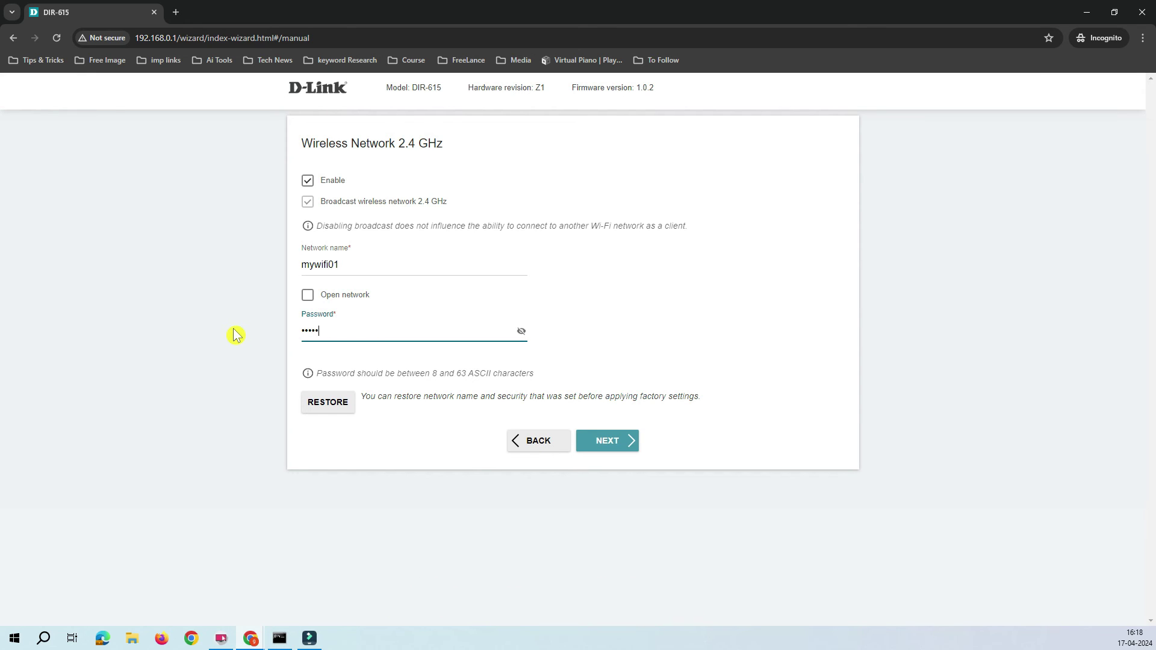
text(67)
- Enter and confirm a new User's interface password, then proceed to the Summary page
click(615, 450)
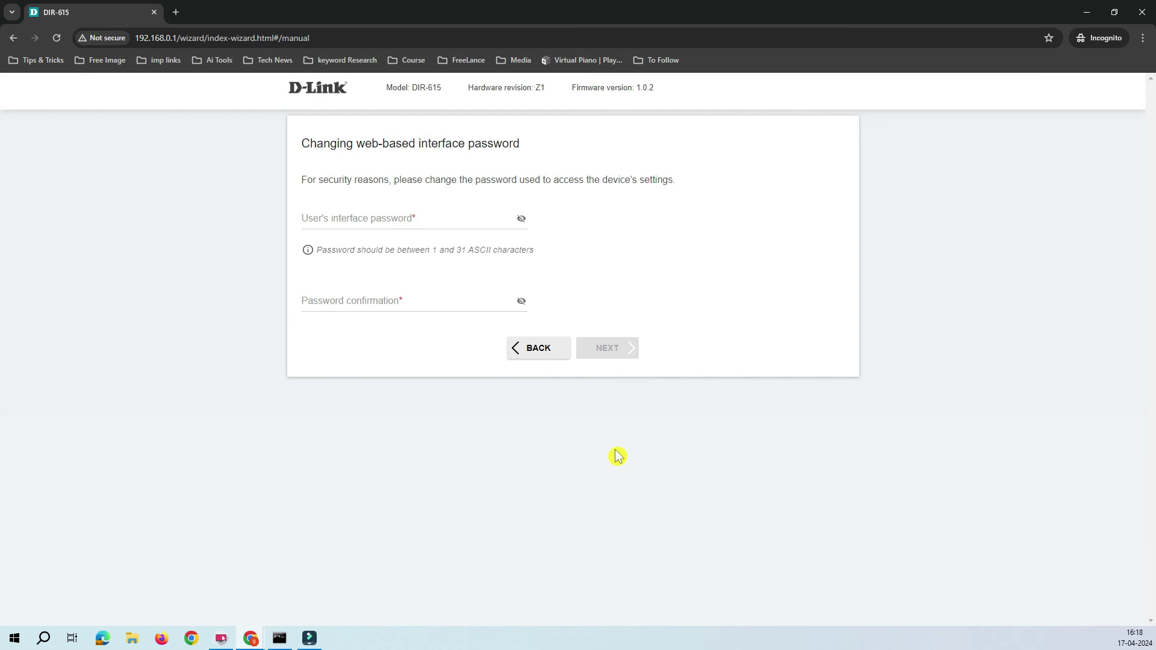
mouse_move(321, 144)
mouse_down()
mouse_move(498, 144)
mouse_move(301, 143)
mouse_up()
click(525, 144)
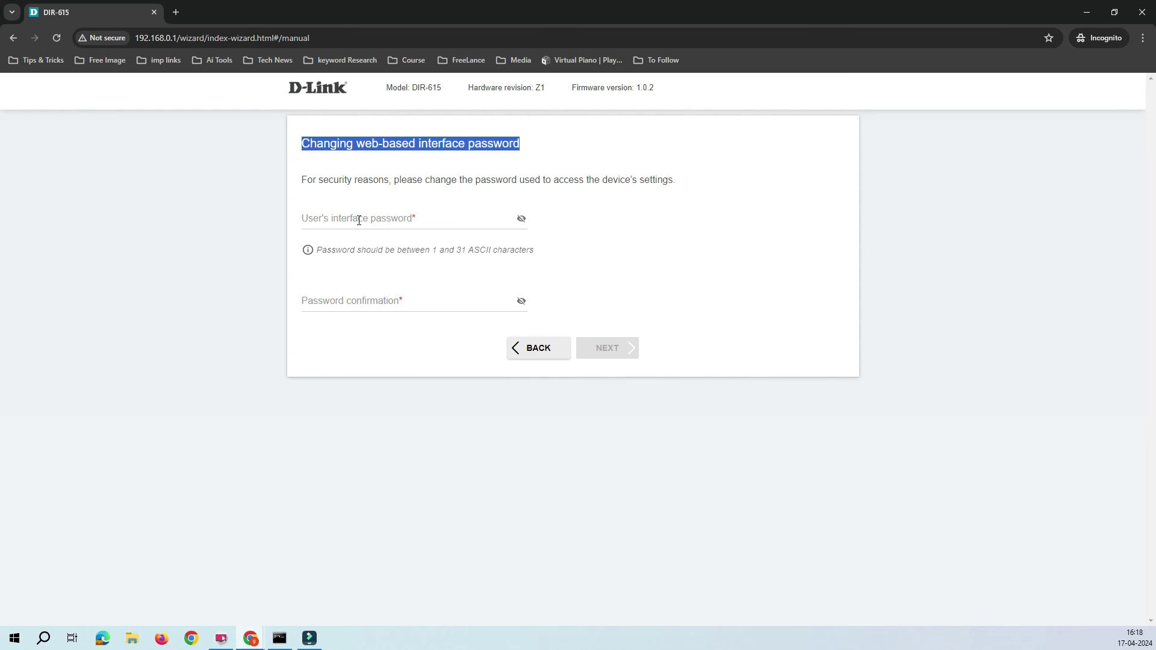
drag(311, 38, 171, 38)
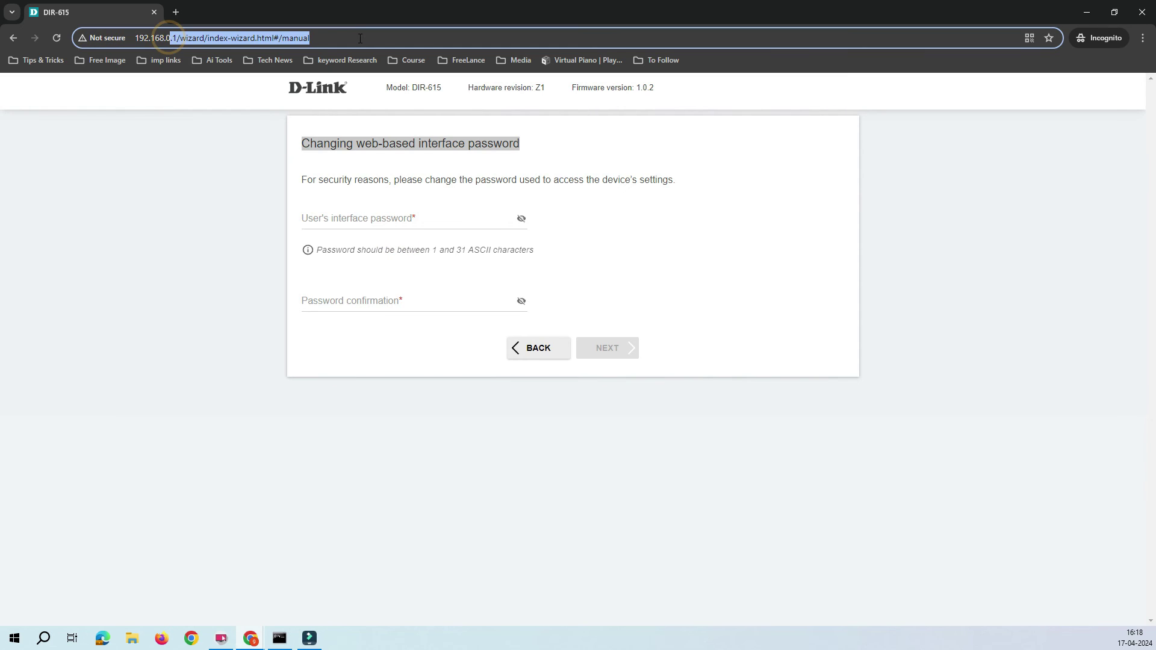
click(362, 217)
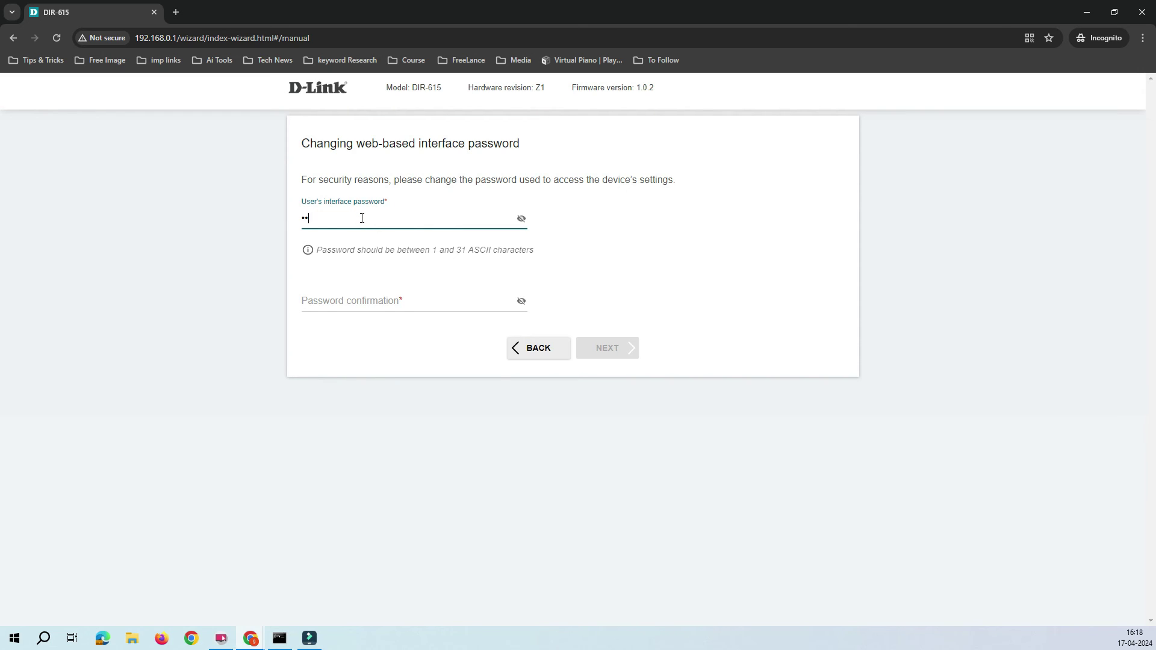
text(•••••••••)
key(Tab)
text(•)
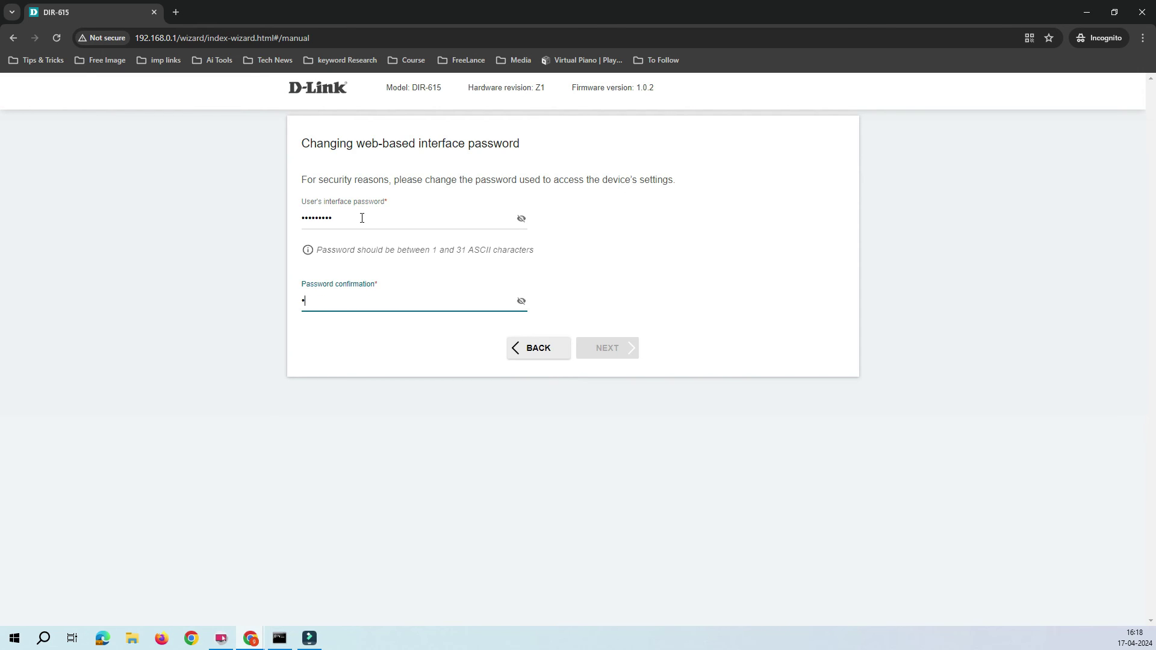
text(••••••••)
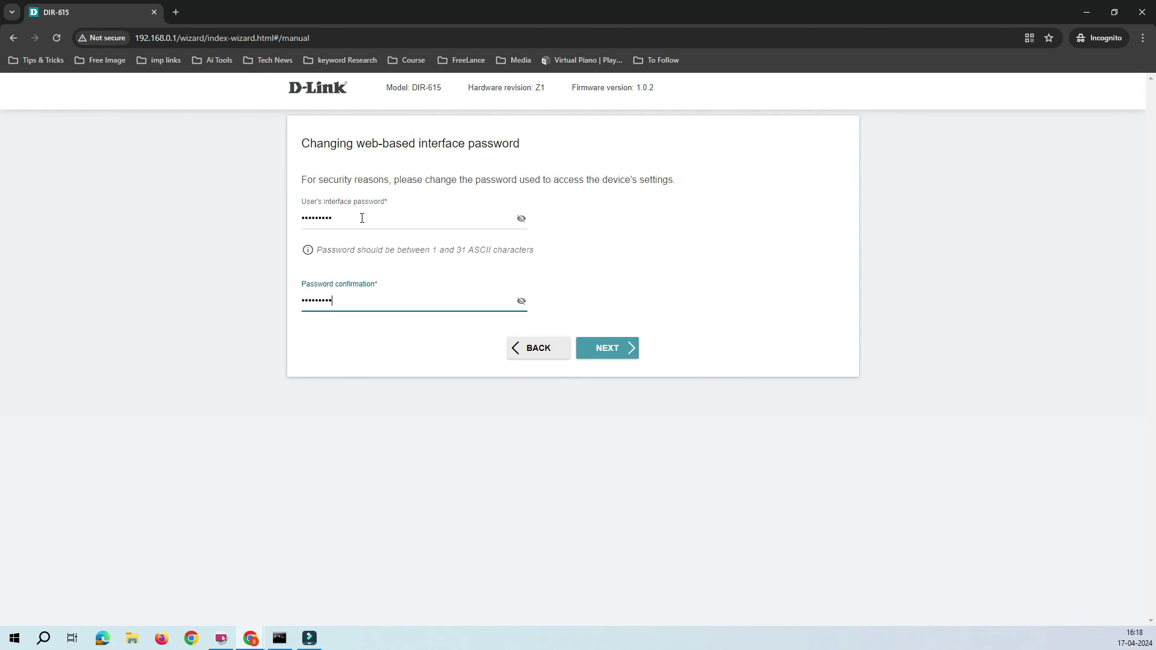
click(629, 348)
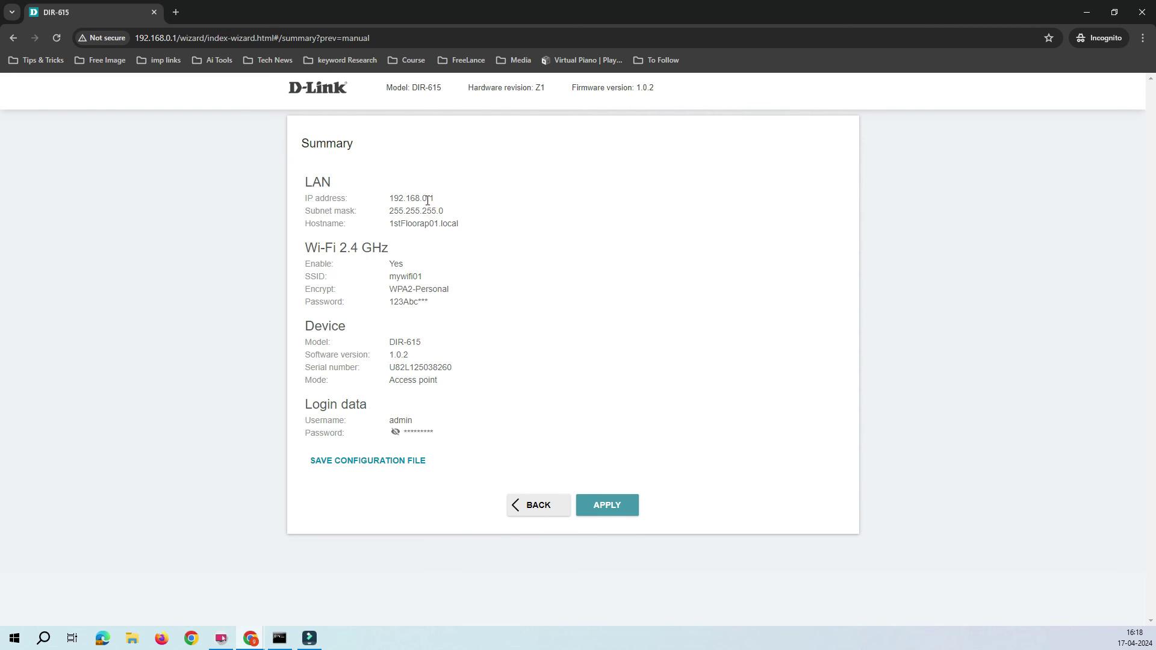
- Review the Summary's LAN IP, mask, hostname, SSID and model, then save it as settings.txt
drag(445, 200, 361, 205)
drag(451, 211, 376, 226)
click(459, 286)
drag(431, 276, 338, 281)
click(400, 288)
drag(442, 313, 378, 295)
click(392, 292)
drag(430, 342, 361, 348)
click(454, 390)
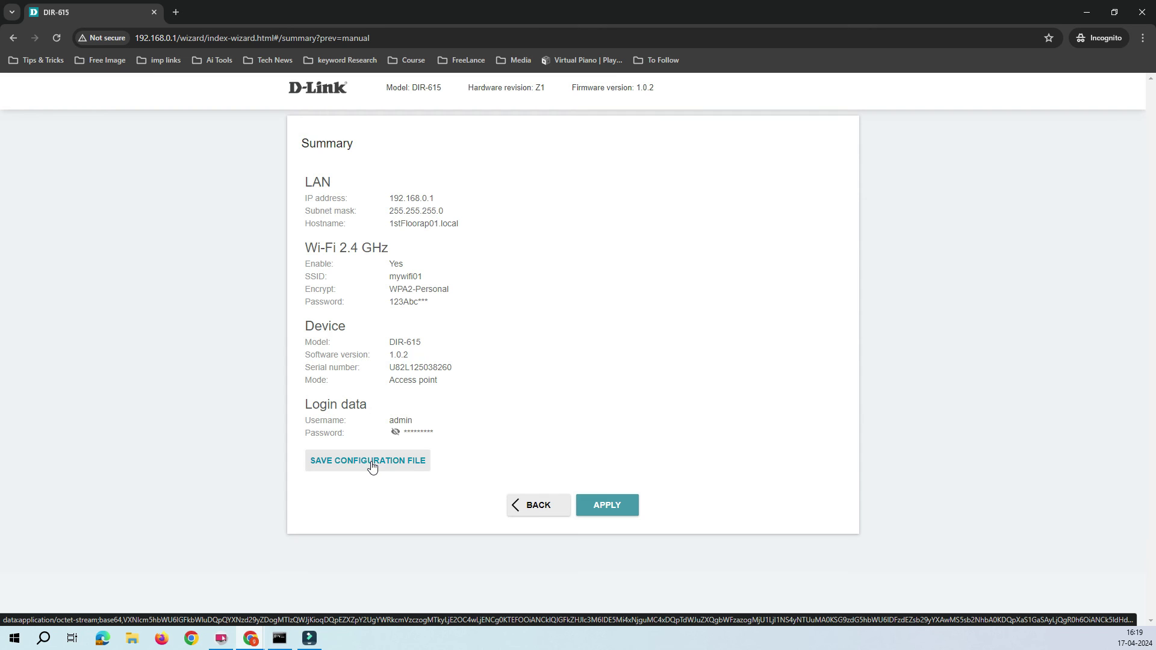
click(371, 461)
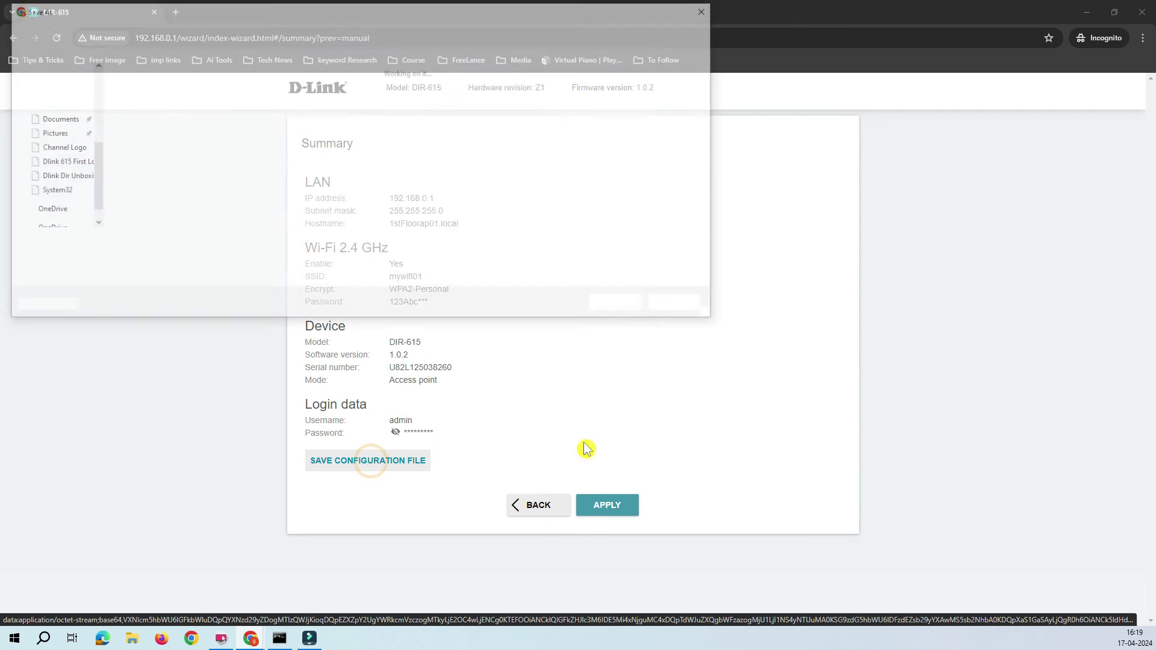
click(626, 306)
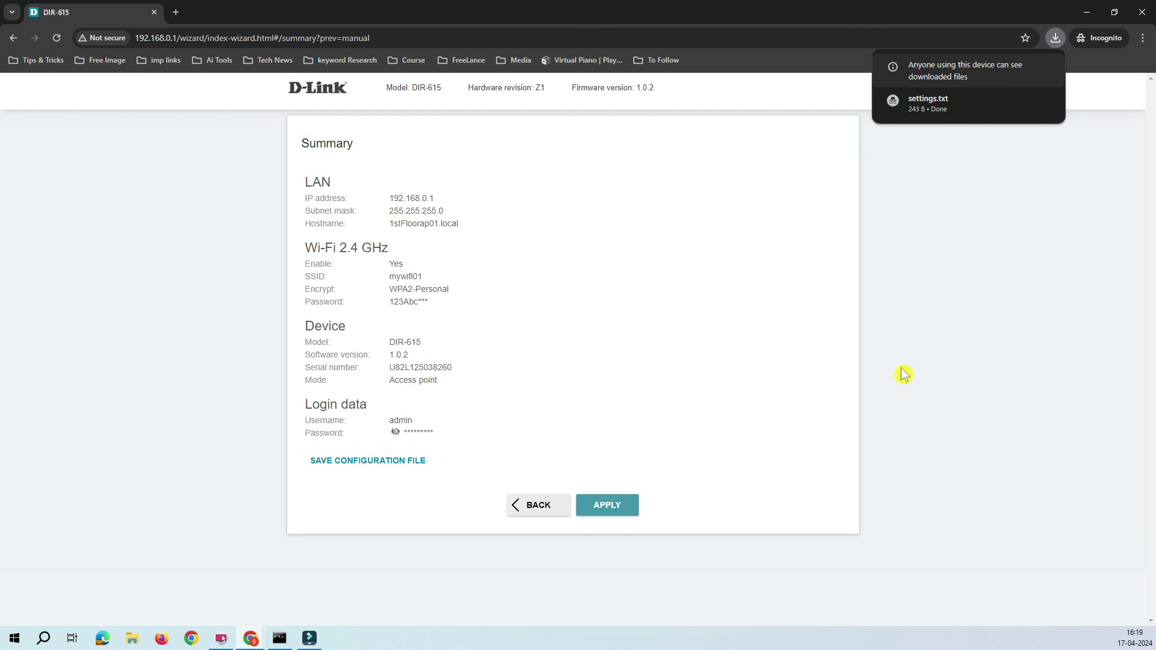
- Apply the wizard settings, accept the possible-disconnection warning, and wait while the router reboots
click(624, 511)
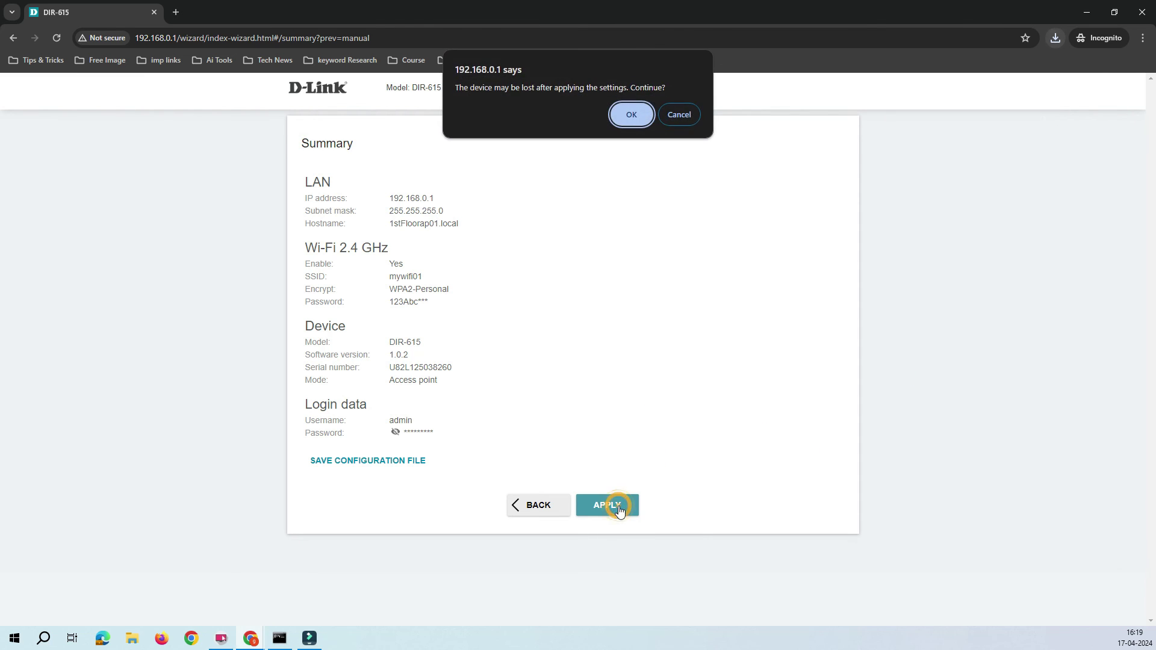
click(630, 120)
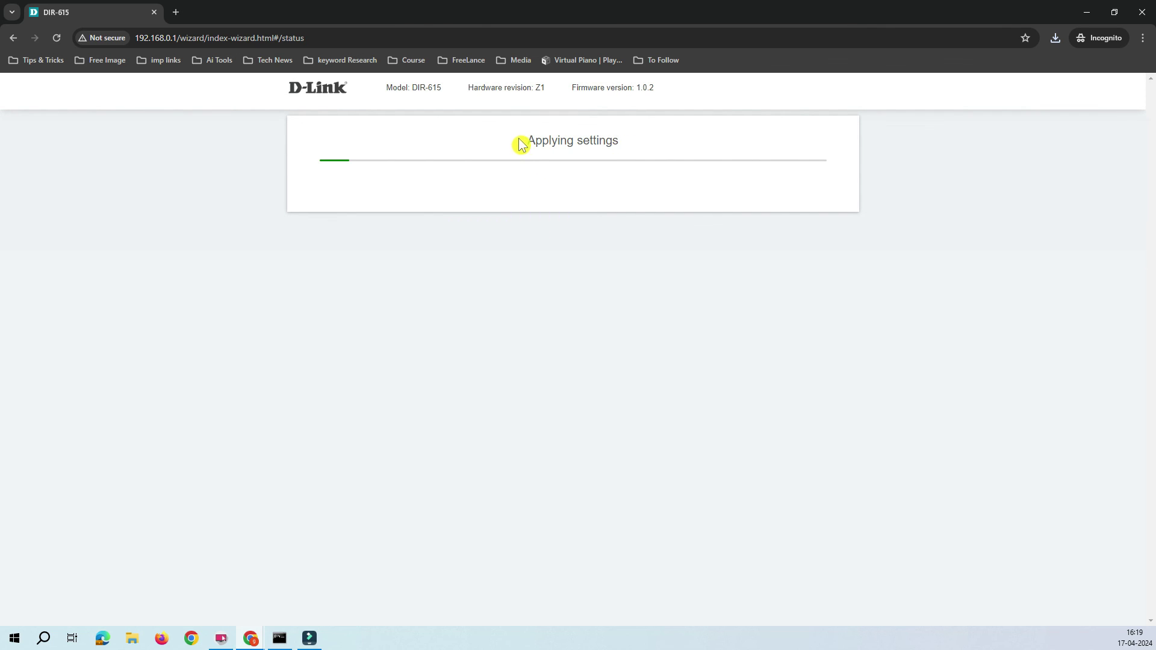
drag(521, 144, 677, 147)
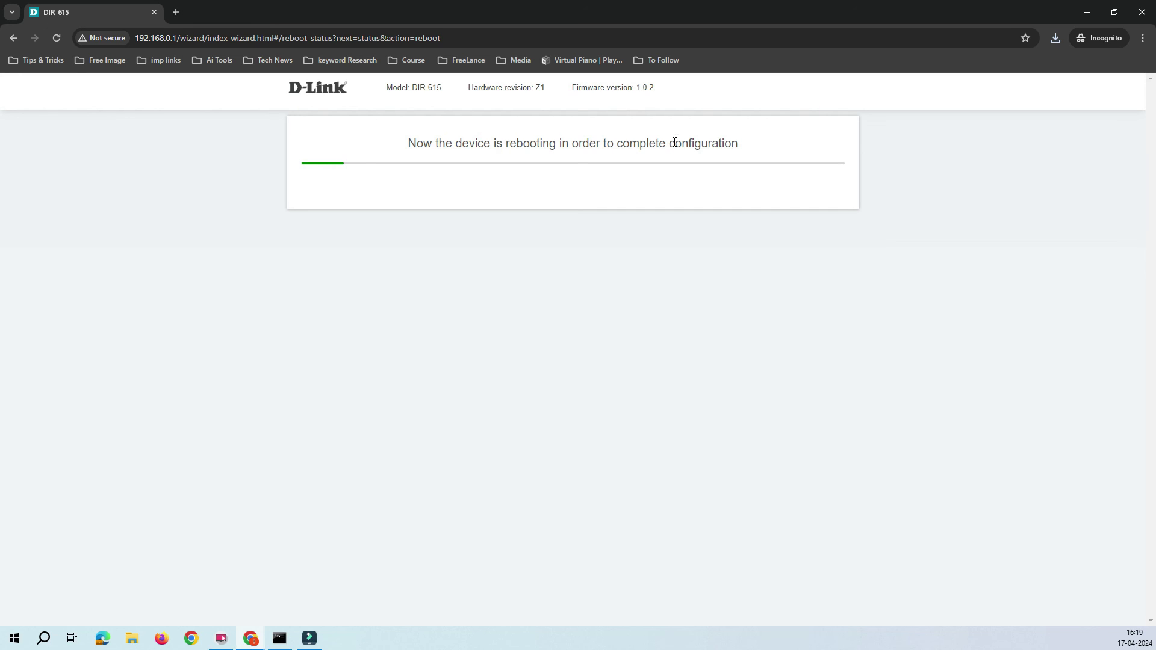
click(676, 142)
click(666, 191)
drag(486, 146, 730, 151)
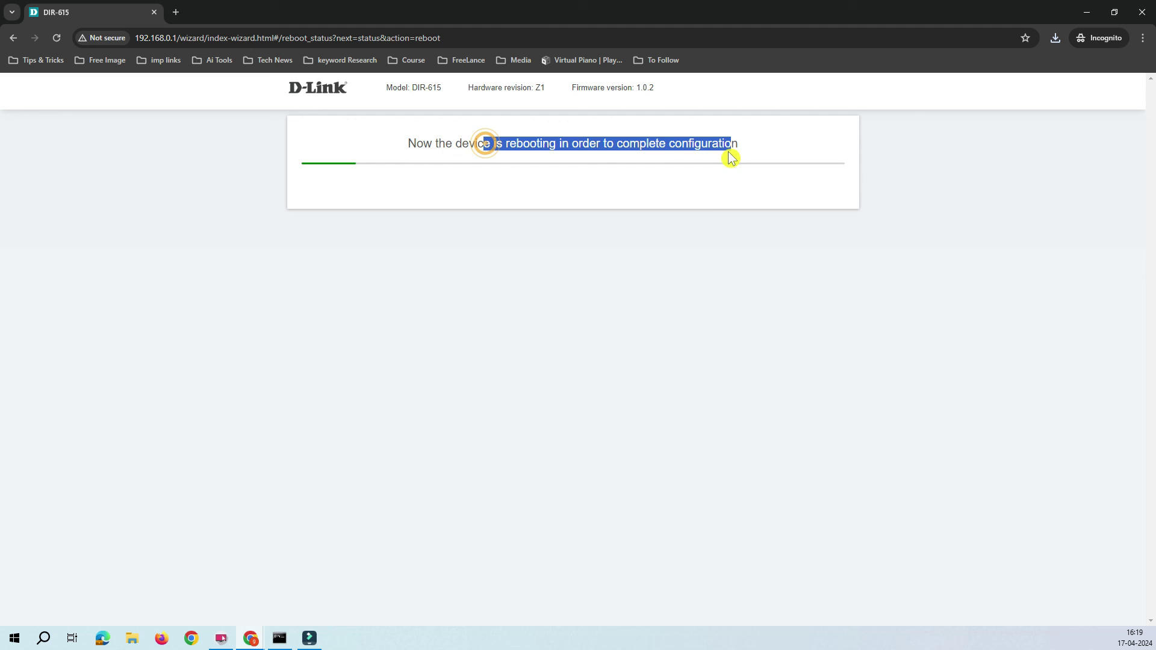
click(699, 222)
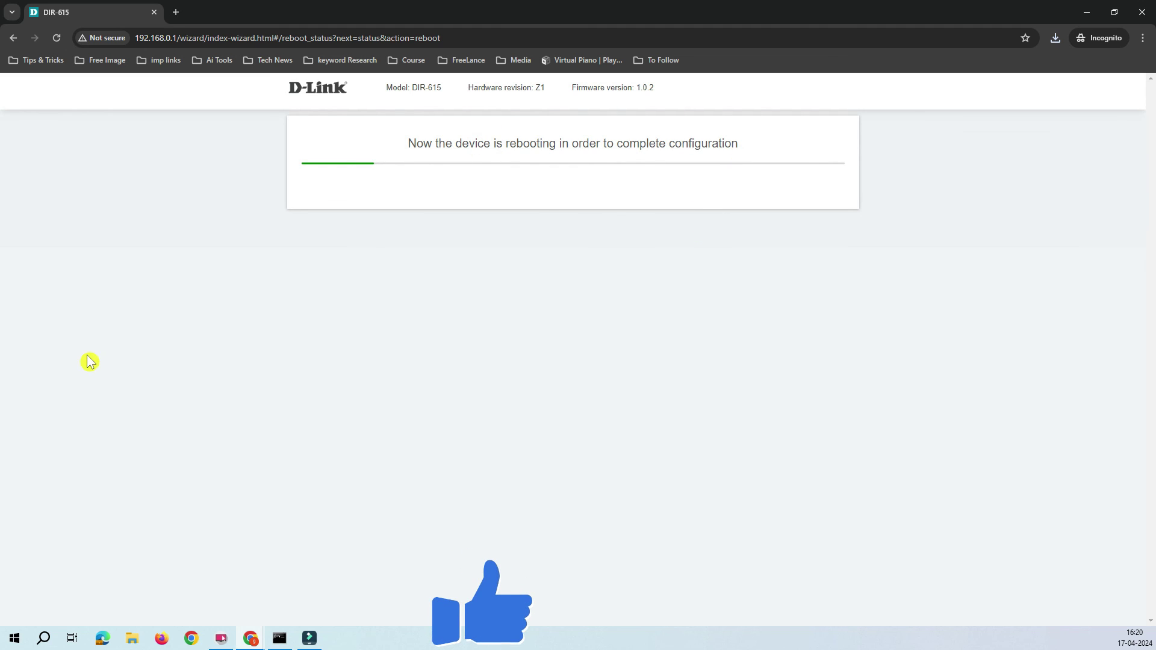